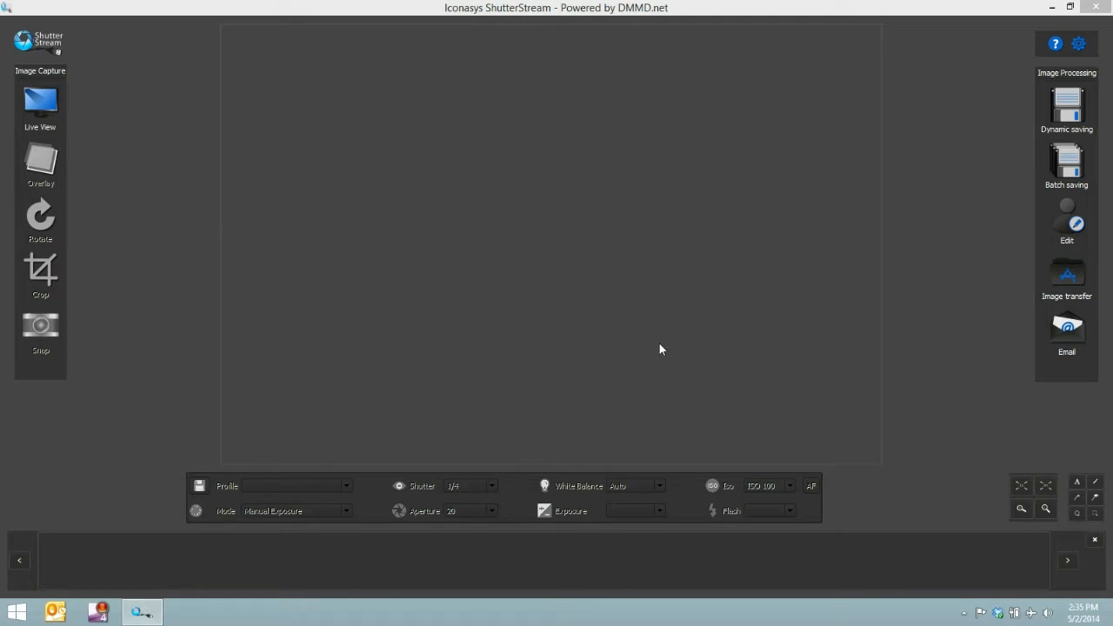
- Start the camera's live view and draw a crop frame closely around the cap
{"action": "left_click", "coordinate": [48, 107]}
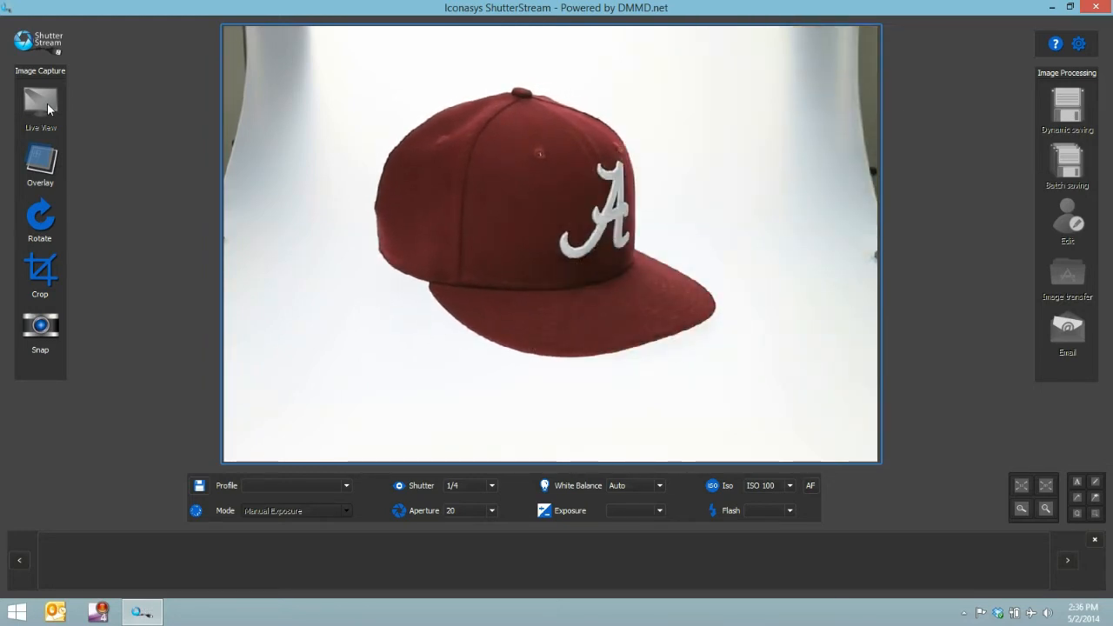
{"action": "left_click", "coordinate": [36, 270]}
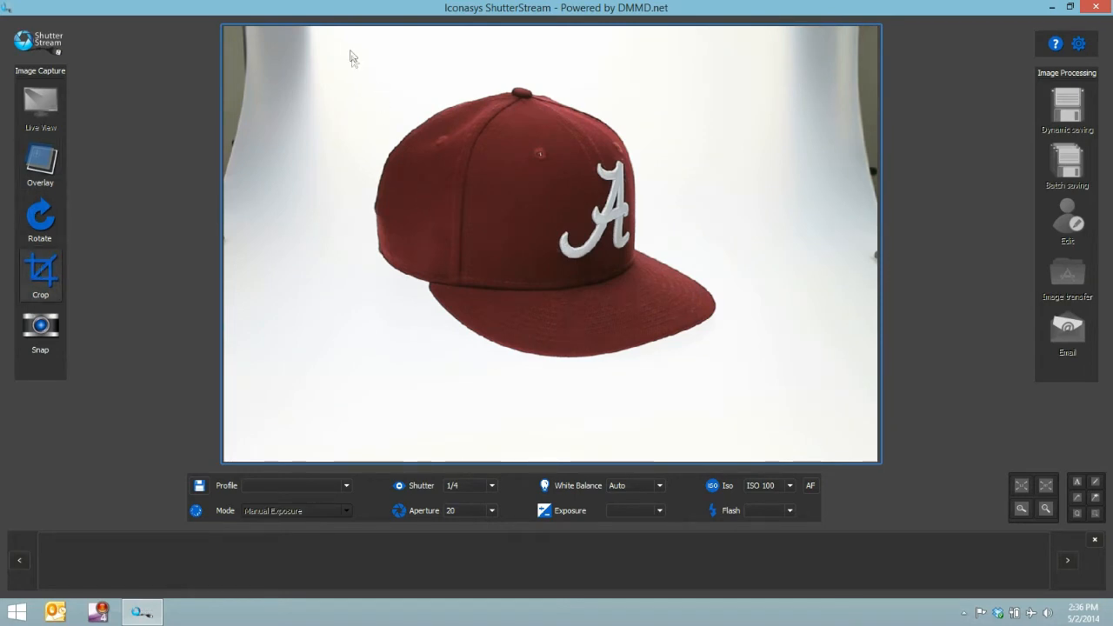
{"action": "left_click_drag", "start_coordinate": [351, 51], "coordinate": [737, 372]}
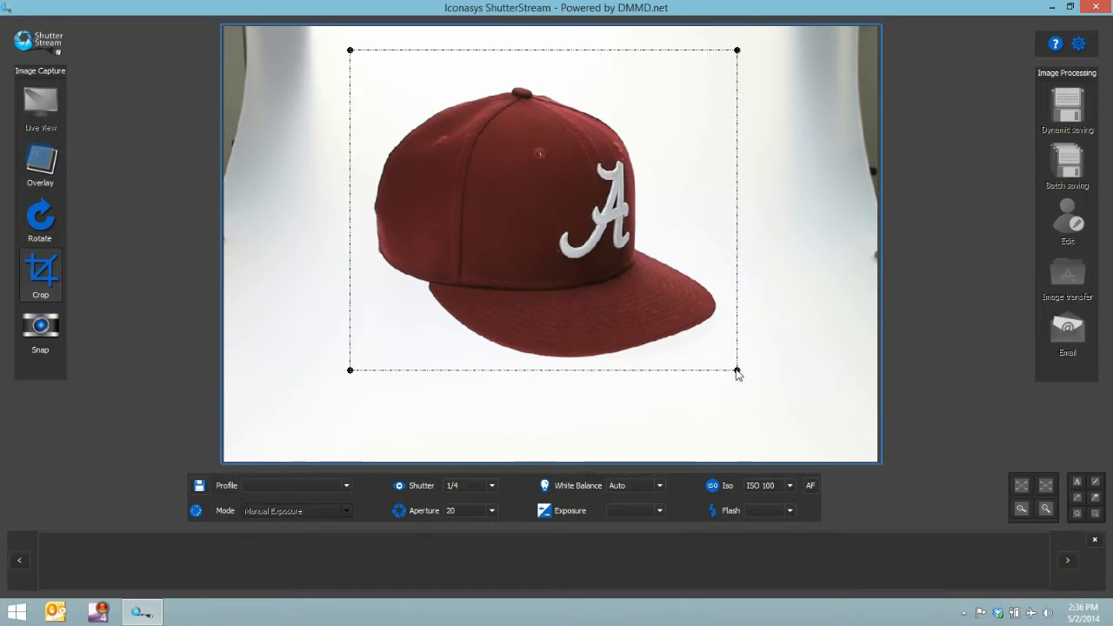
{"action": "mouse_move", "coordinate": [737, 374]}
{"action": "left_mouse_down"}
{"action": "mouse_move", "coordinate": [711, 350]}
{"action": "mouse_move", "coordinate": [728, 370]}
{"action": "left_mouse_up"}
- Set the crop option to Square, and resize and reposition the crop frame so it surrounds the whole cap
{"action": "left_click", "coordinate": [1079, 43]}
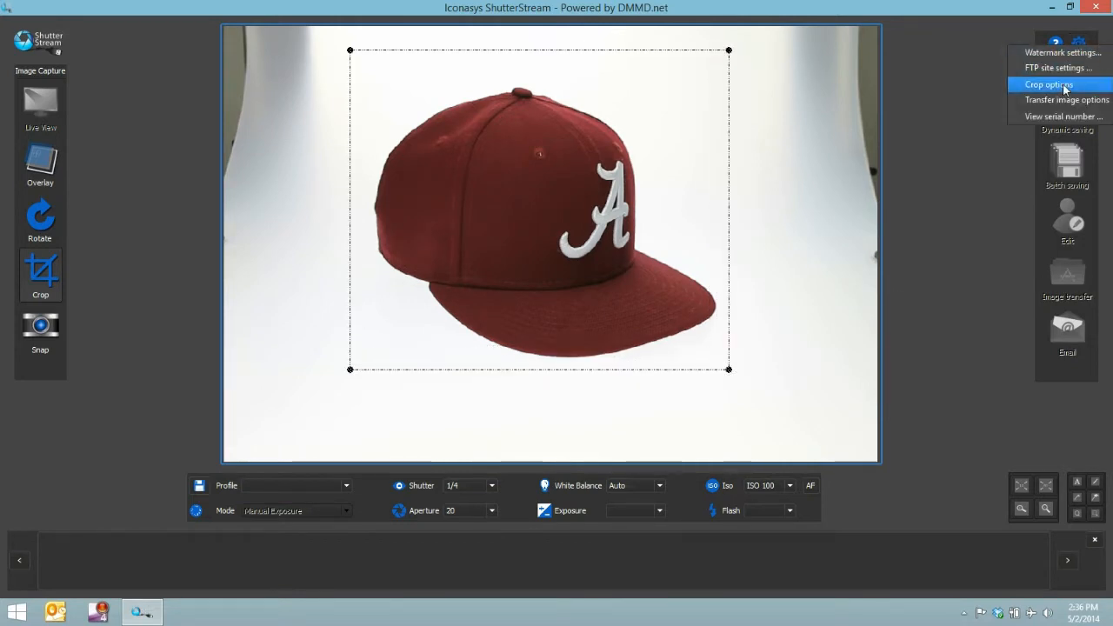
{"action": "left_click", "coordinate": [1049, 84]}
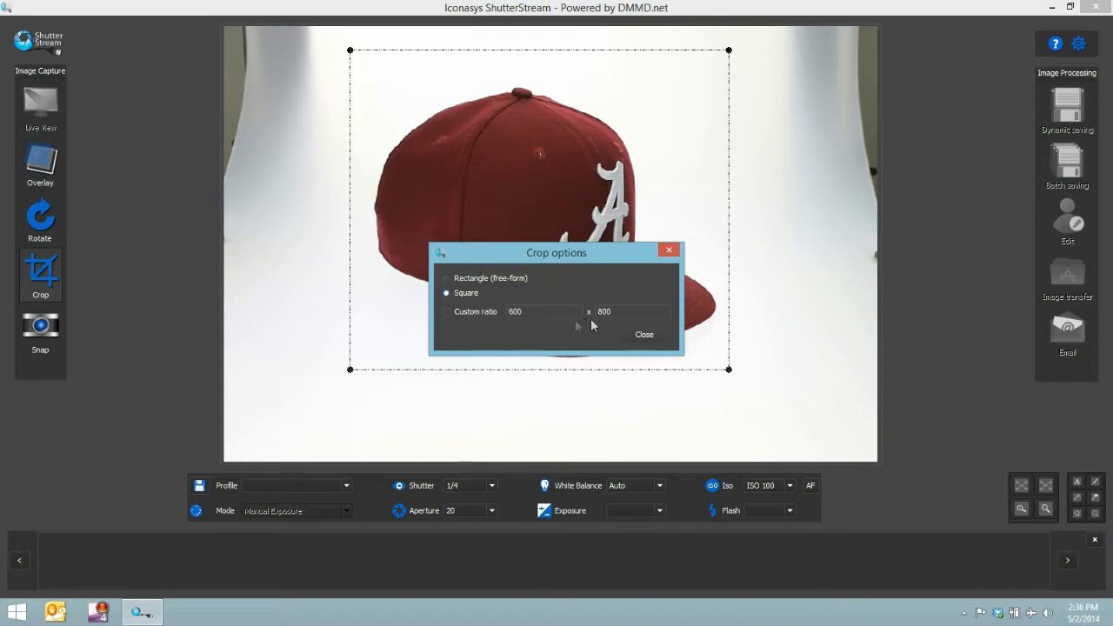
{"action": "left_click", "coordinate": [644, 335]}
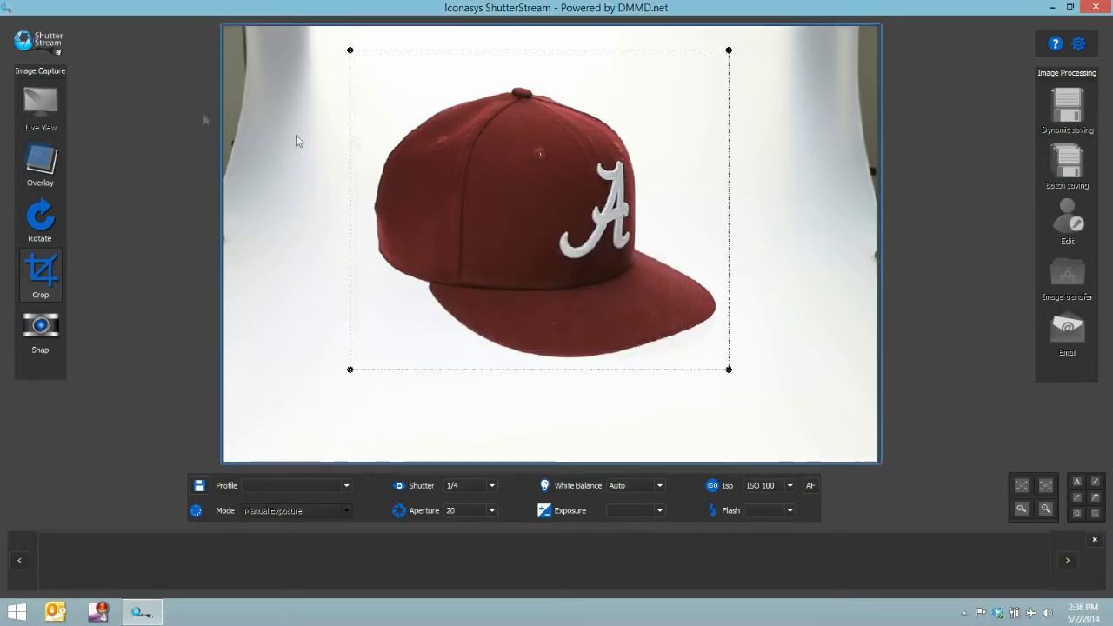
{"action": "left_click_drag", "start_coordinate": [731, 376], "coordinate": [718, 418]}
{"action": "left_click_drag", "start_coordinate": [668, 370], "coordinate": [678, 366]}
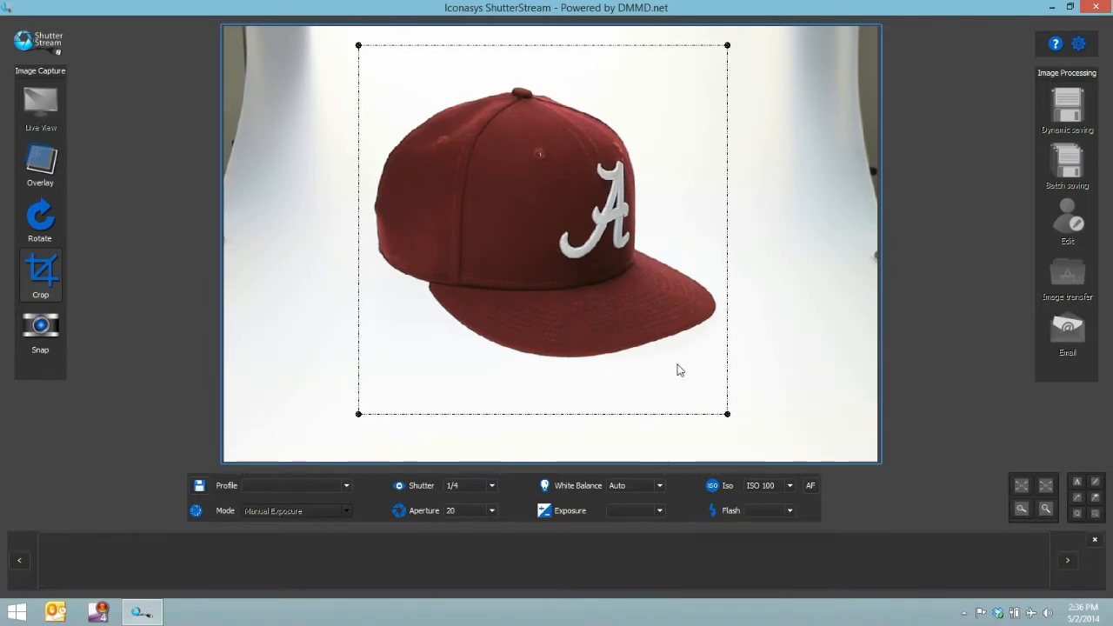
- Try shutter speeds of 1"3 and 0"3 (1/3) on the live view, and set the shutter back to 1/4
{"action": "left_click", "coordinate": [488, 488]}
{"action": "left_click", "coordinate": [466, 525]}
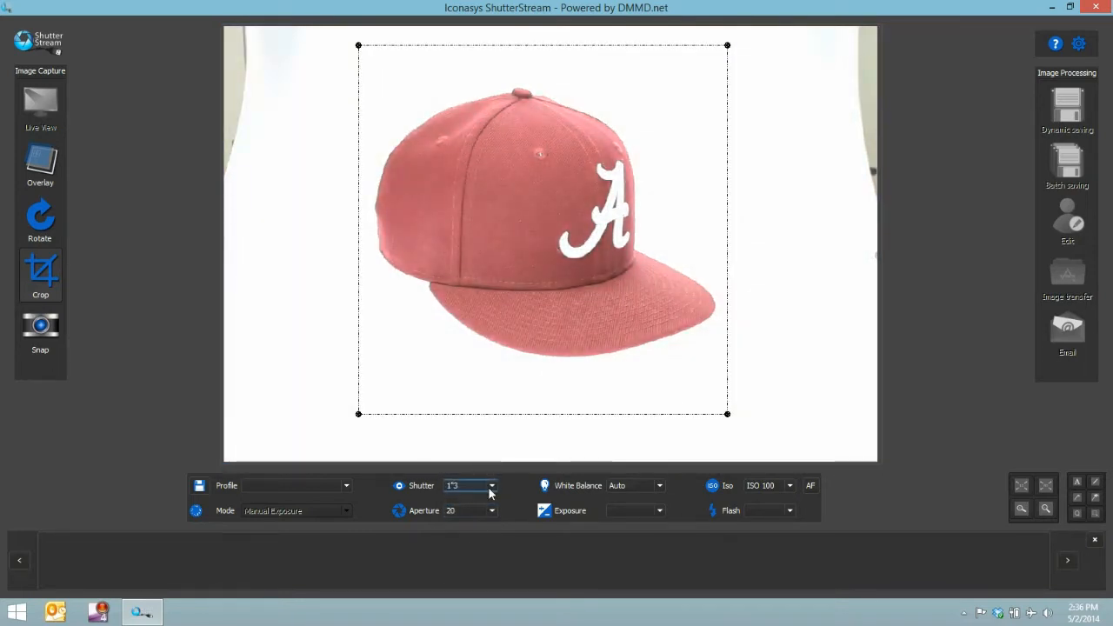
{"action": "left_click", "coordinate": [490, 492]}
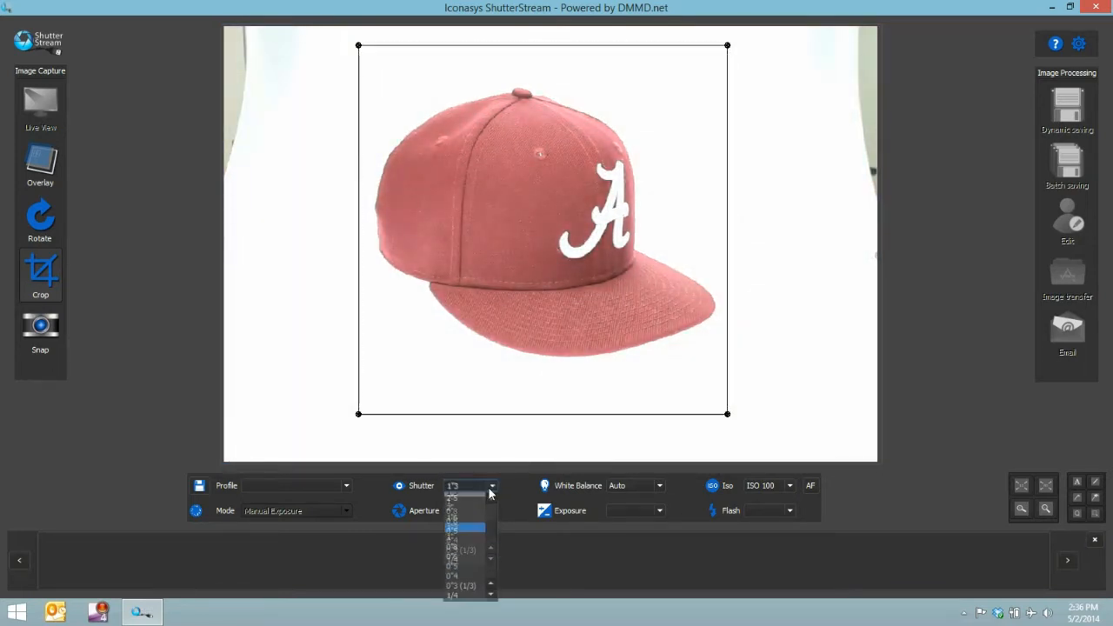
{"action": "left_click", "coordinate": [463, 587]}
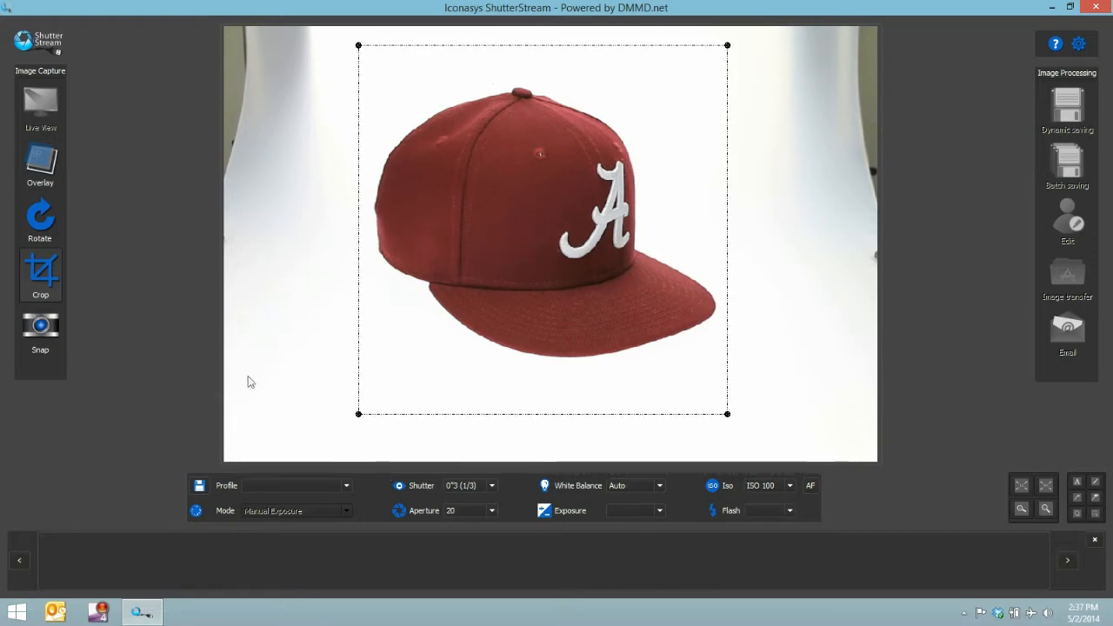
{"action": "left_click", "coordinate": [467, 487]}
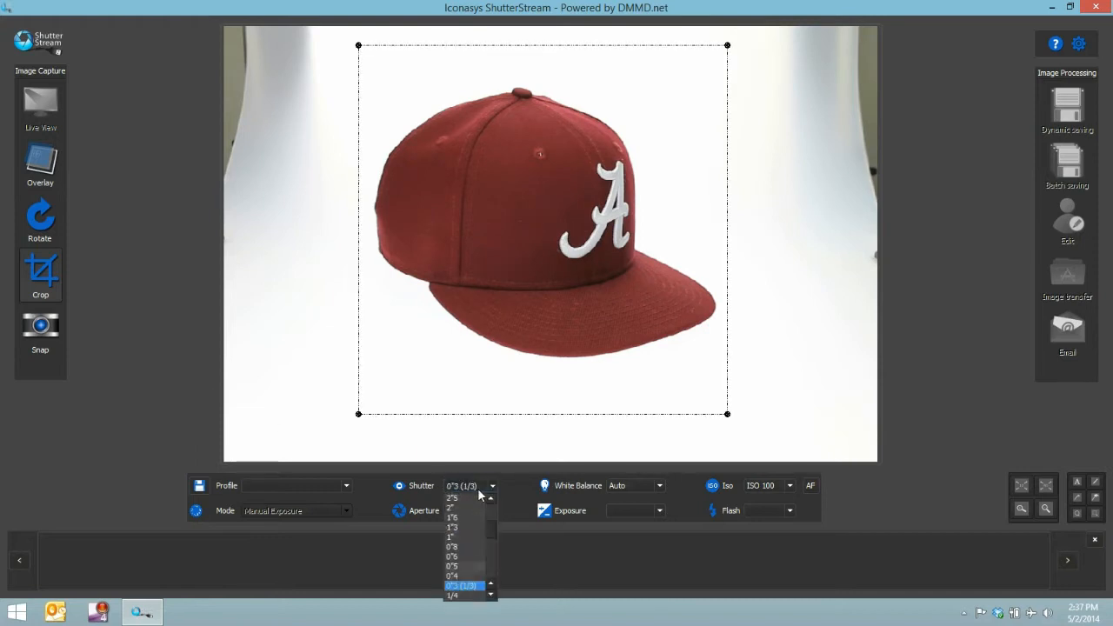
{"action": "left_click", "coordinate": [457, 596]}
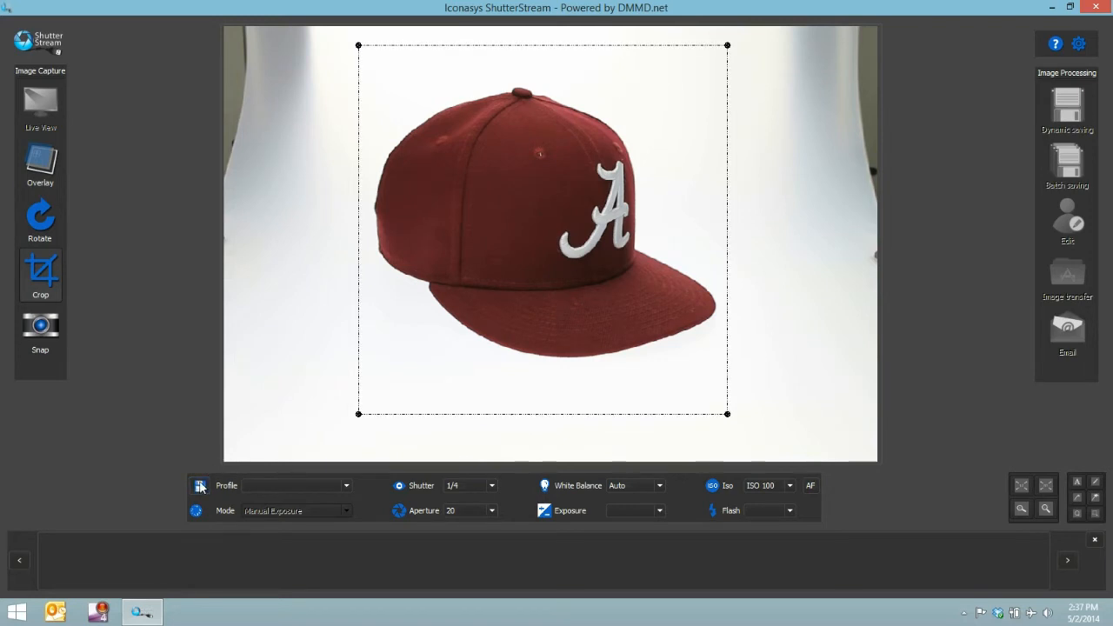
- Save the current camera settings as a profile named MySettings-Hat and select it as the active profile
{"action": "left_click", "coordinate": [200, 487]}
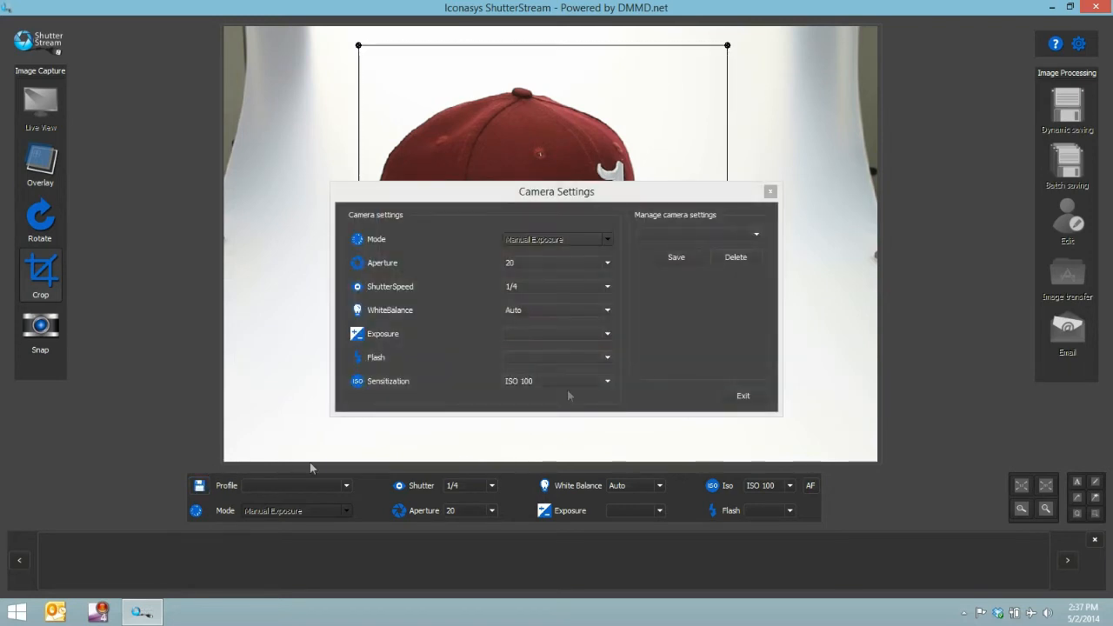
{"action": "left_click", "coordinate": [691, 256]}
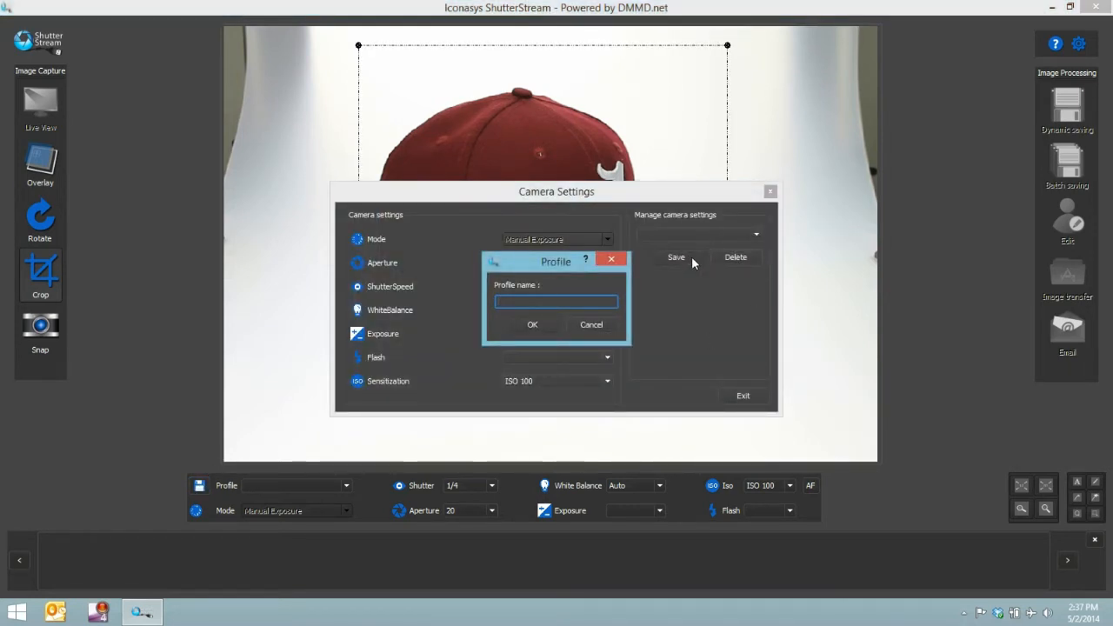
{"action": "type", "text": "MySettings-Hat"}
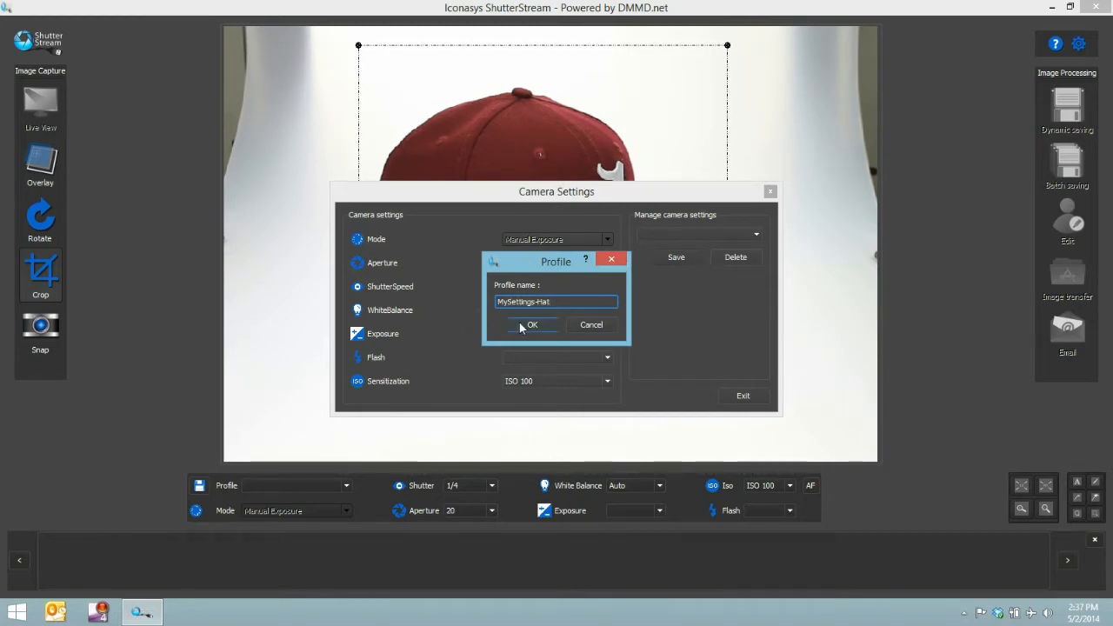
{"action": "left_click", "coordinate": [522, 327]}
{"action": "left_click", "coordinate": [741, 394]}
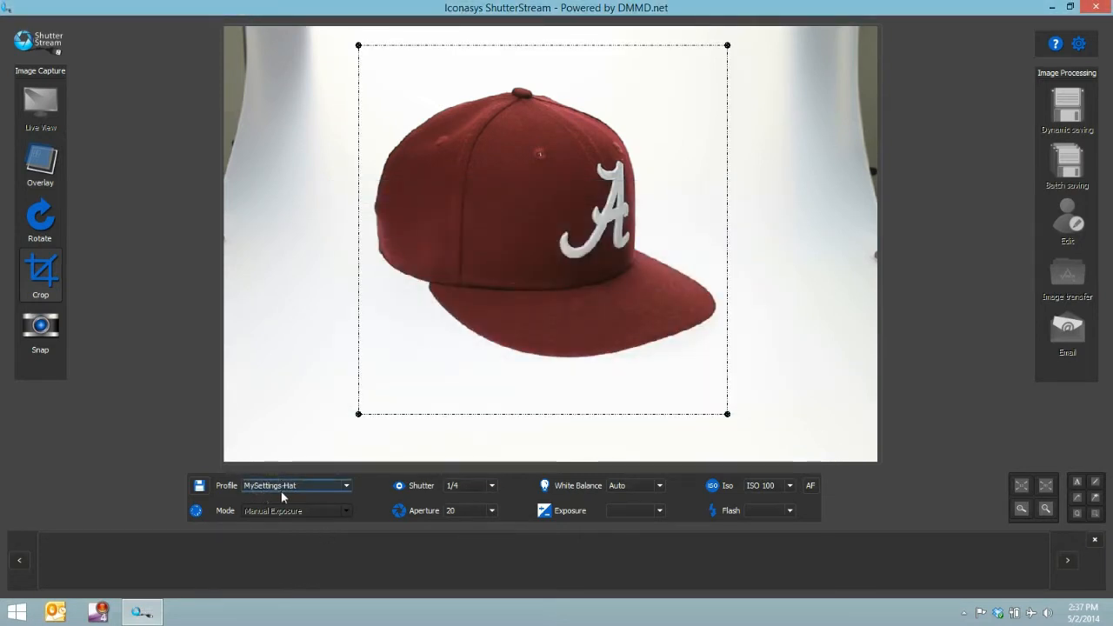
{"action": "left_click", "coordinate": [328, 484]}
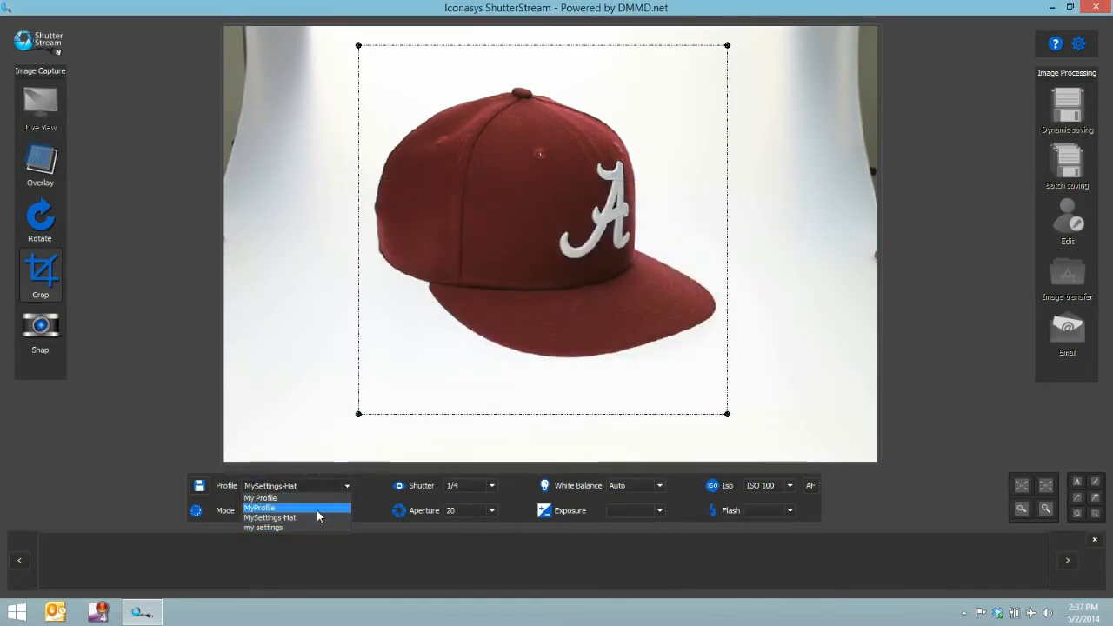
{"action": "left_click", "coordinate": [314, 516]}
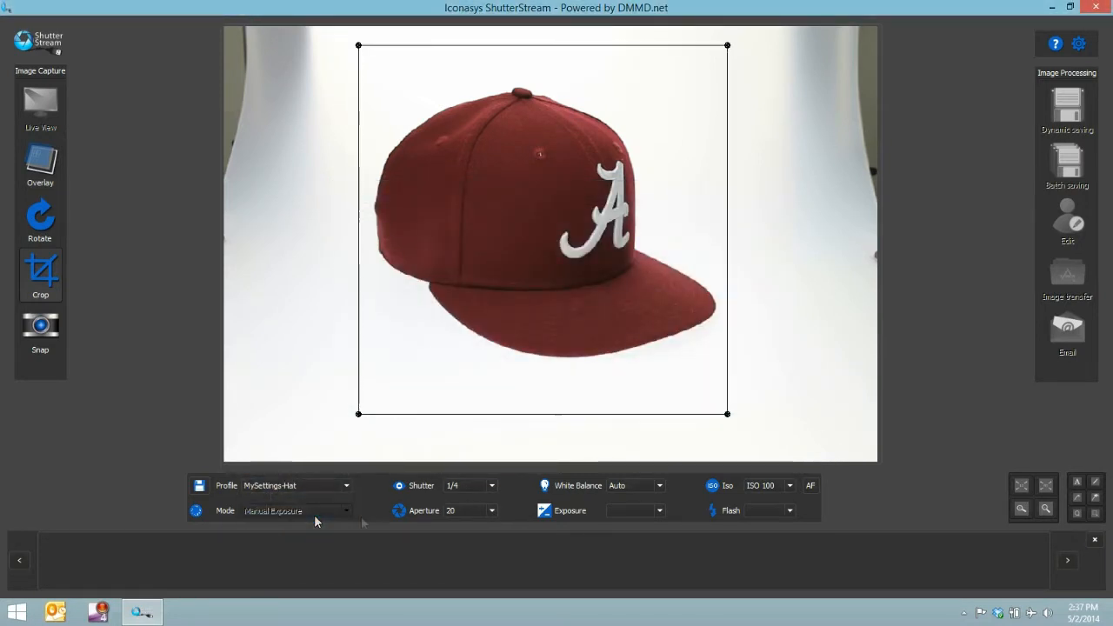
- Capture the first photo of the cap, inspect its embroidered logo at full size, and fit the image back in view
{"action": "left_click", "coordinate": [39, 327]}
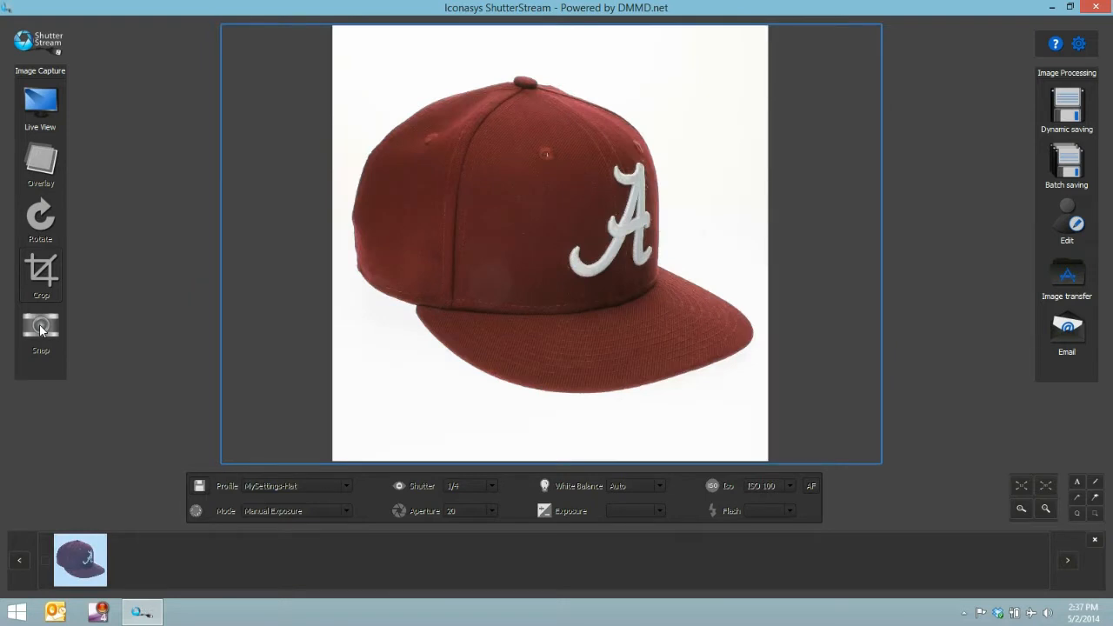
{"action": "left_click", "coordinate": [1024, 487]}
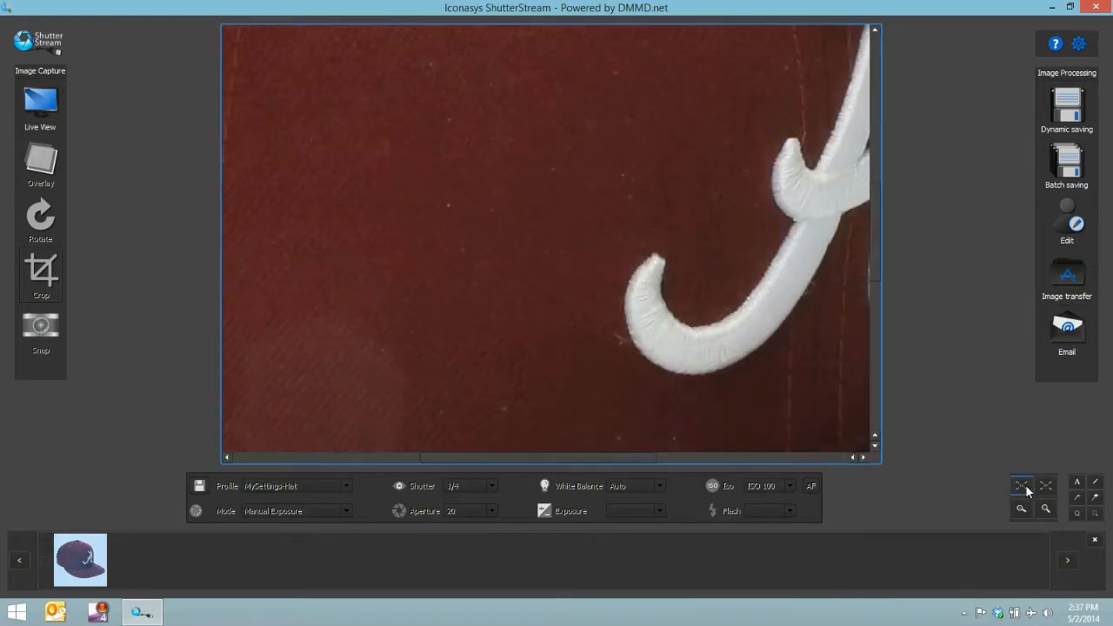
{"action": "left_click_drag", "start_coordinate": [637, 464], "coordinate": [719, 461]}
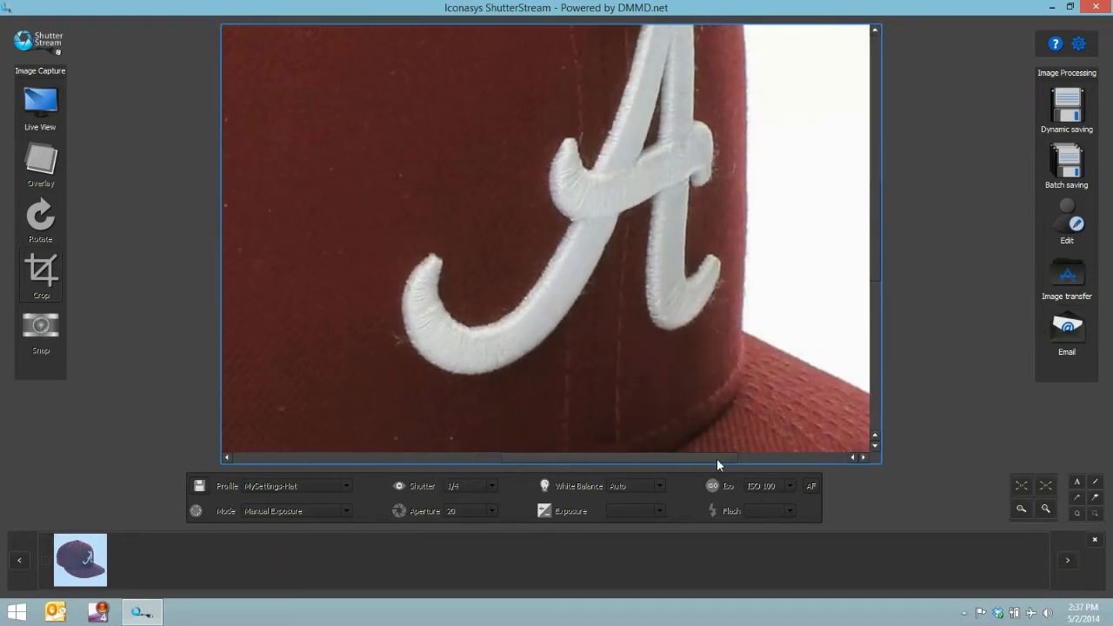
{"action": "left_click_drag", "start_coordinate": [878, 223], "coordinate": [902, 295]}
{"action": "left_click", "coordinate": [1021, 487]}
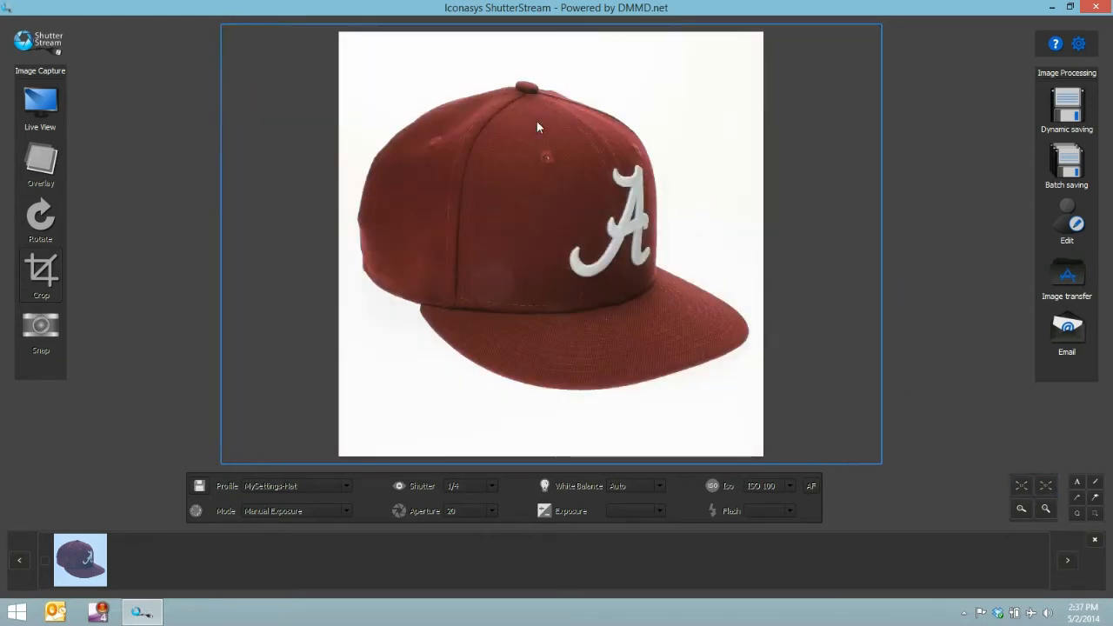
- Capture the cap from its other front side and from the back, moving the crop frame lower for the back view
{"action": "left_click", "coordinate": [39, 103]}
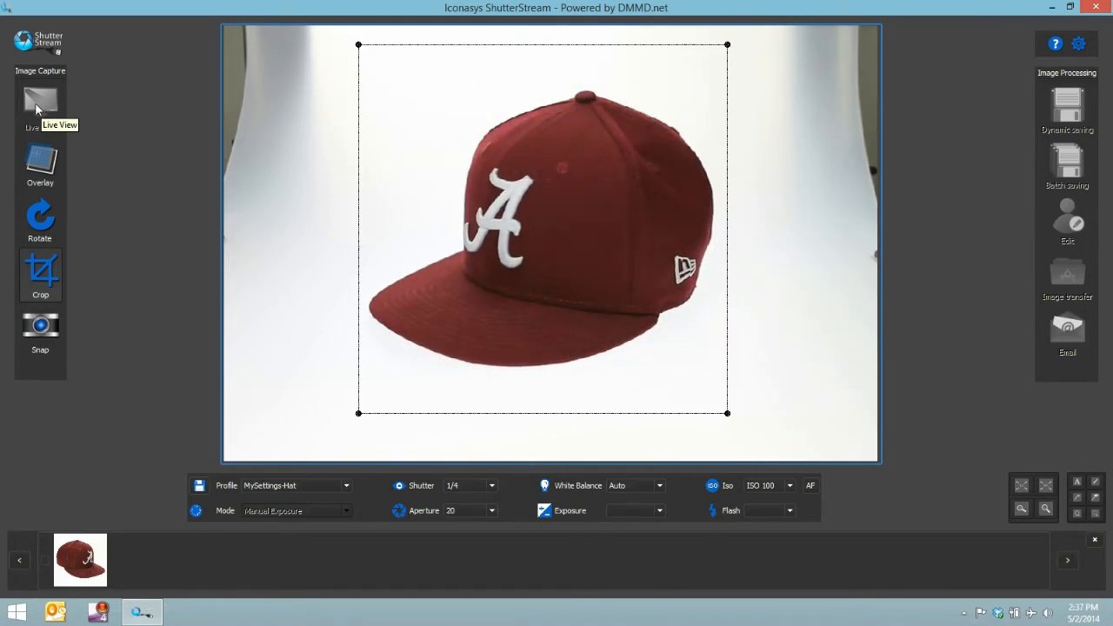
{"action": "left_click", "coordinate": [40, 330]}
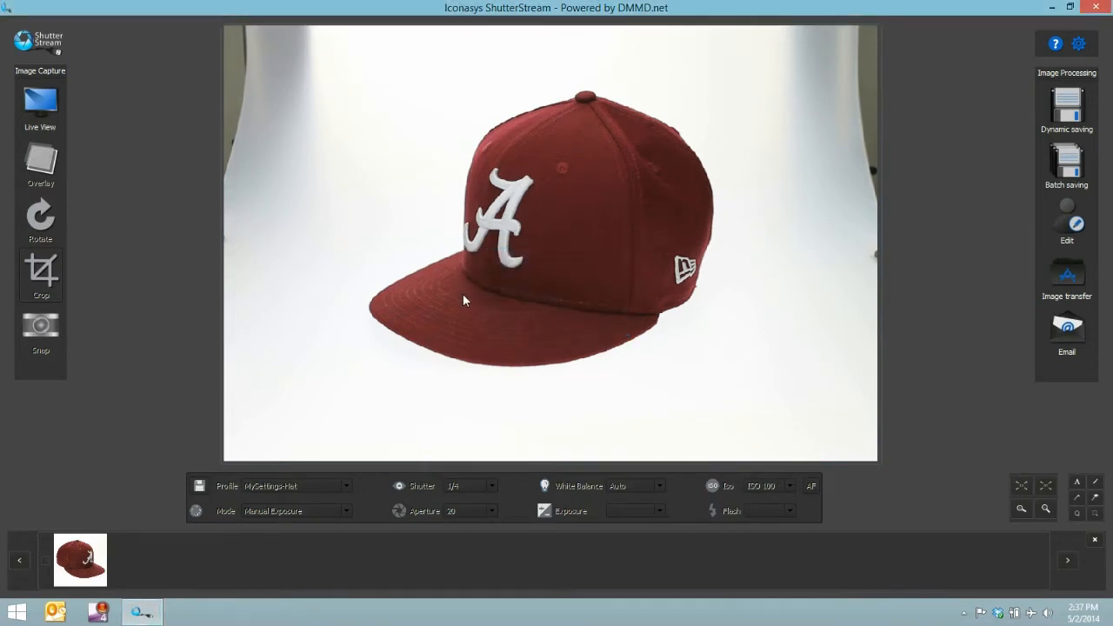
{"action": "left_click", "coordinate": [40, 104]}
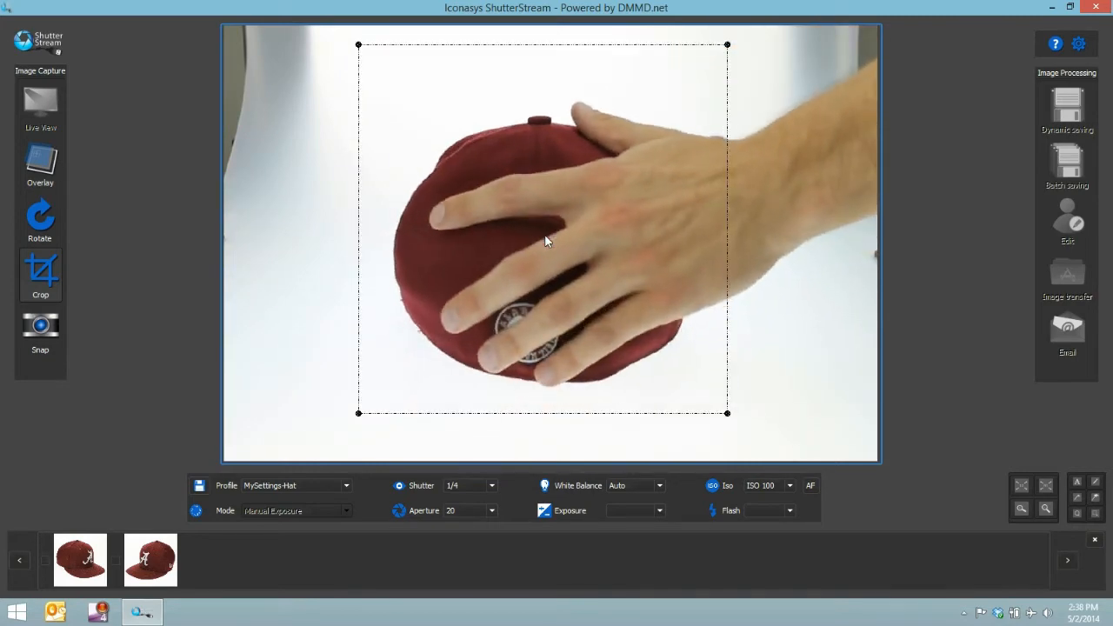
{"action": "left_click_drag", "start_coordinate": [546, 240], "coordinate": [540, 251]}
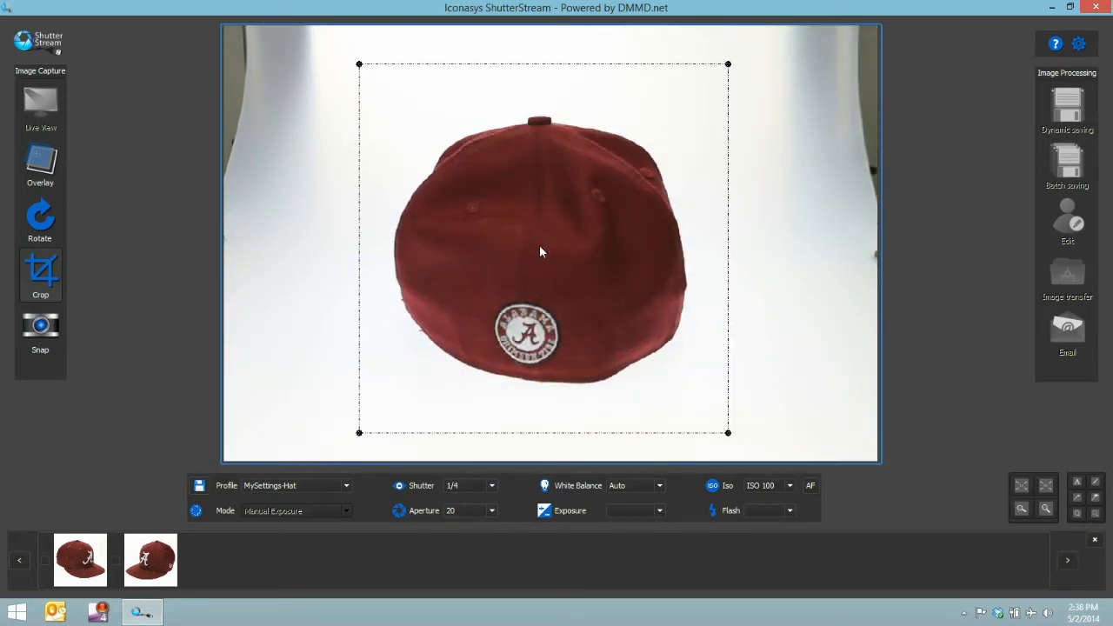
{"action": "left_click", "coordinate": [48, 334]}
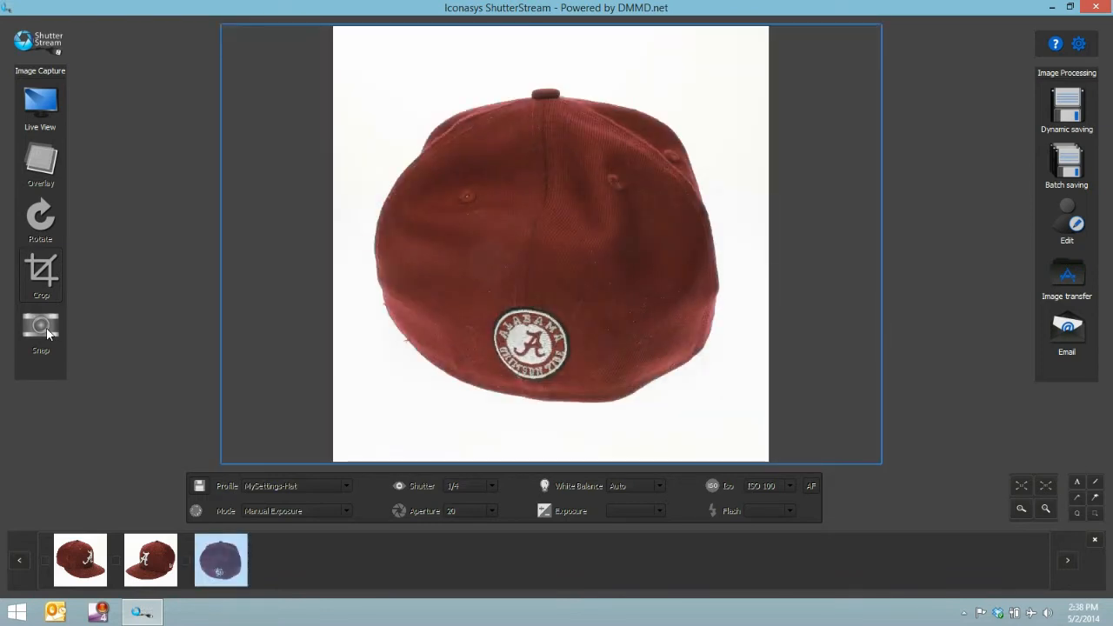
- Review the three captured photos, open them in the image editor, and turn on the color picker
{"action": "left_click", "coordinate": [58, 563]}
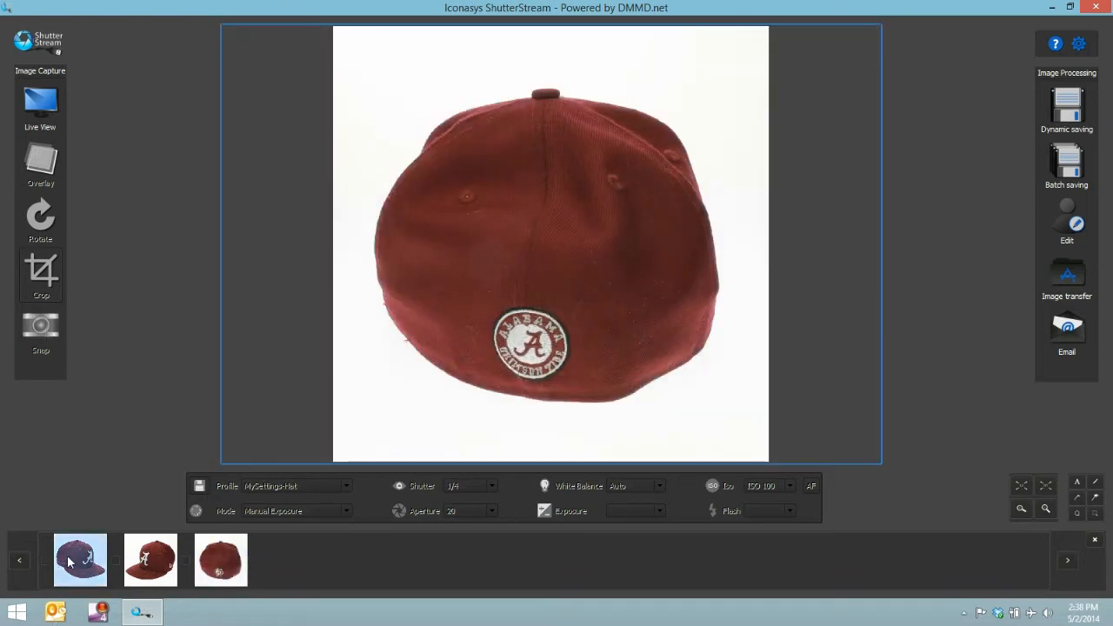
{"action": "left_click", "coordinate": [165, 563]}
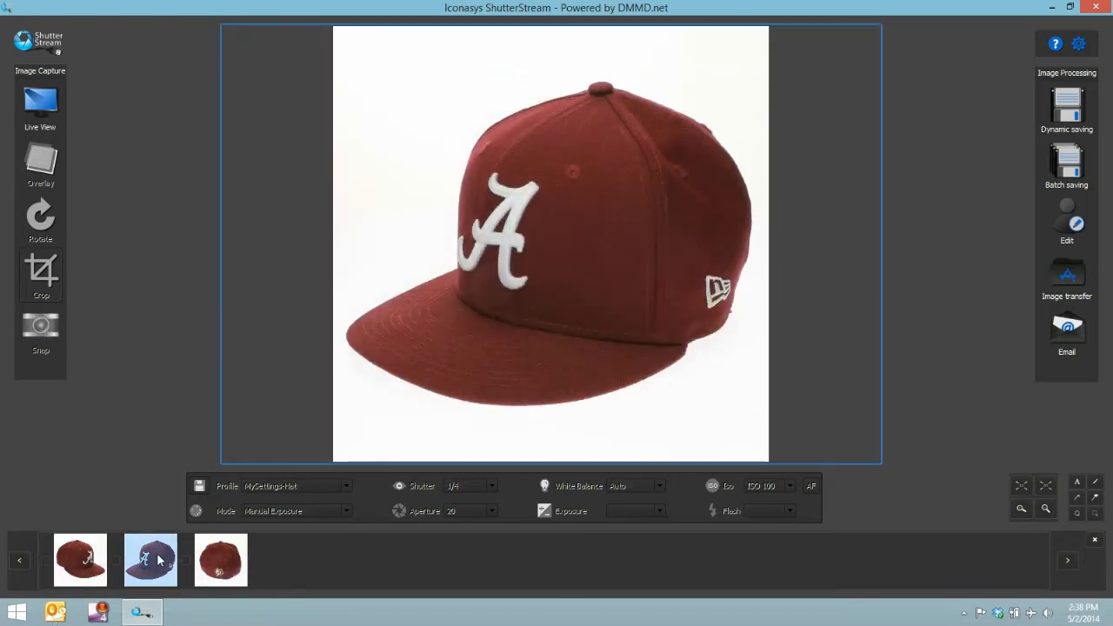
{"action": "left_click", "coordinate": [205, 558]}
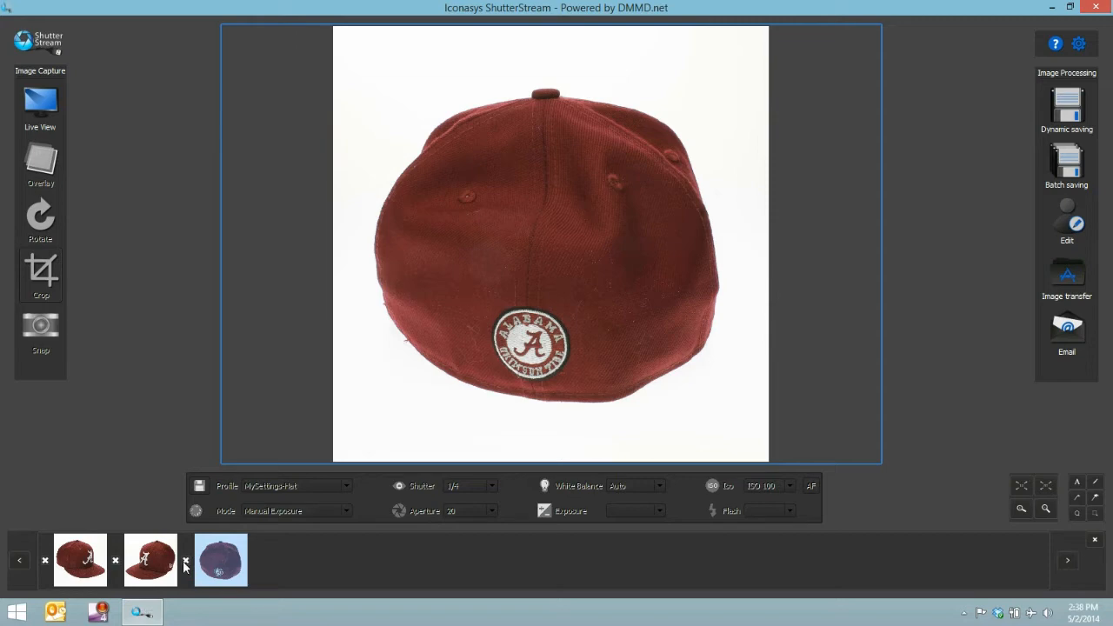
{"action": "left_click", "coordinate": [1075, 224]}
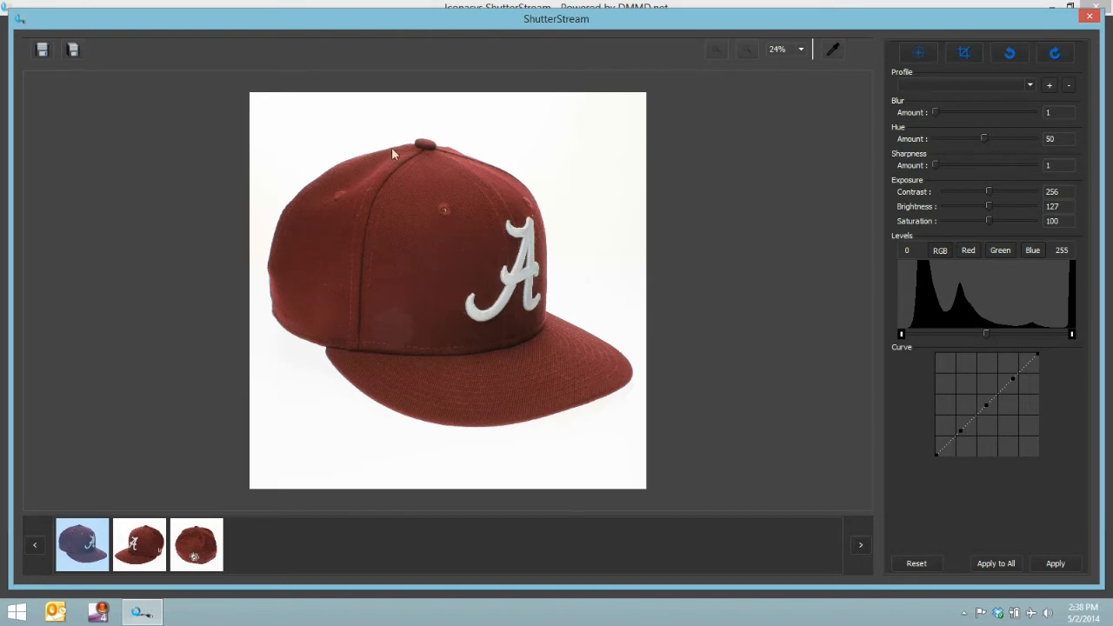
{"action": "left_click", "coordinate": [833, 54]}
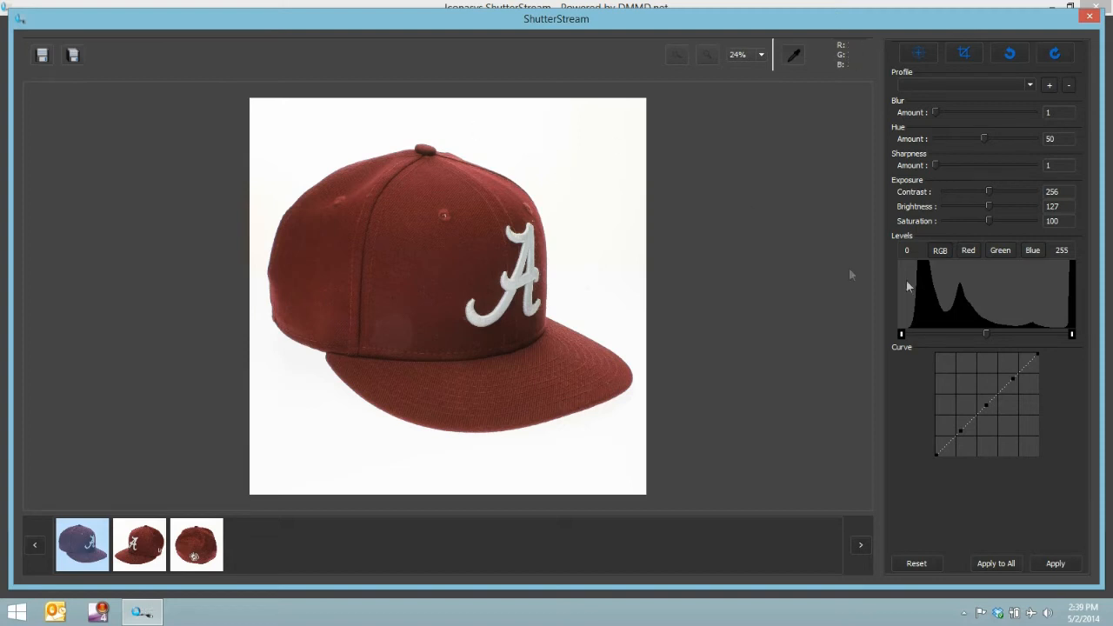
- Lower the RGB white level slightly, raise the sharpness a little, and apply the adjustments to all three photos
{"action": "left_click_drag", "start_coordinate": [1075, 337], "coordinate": [1062, 337]}
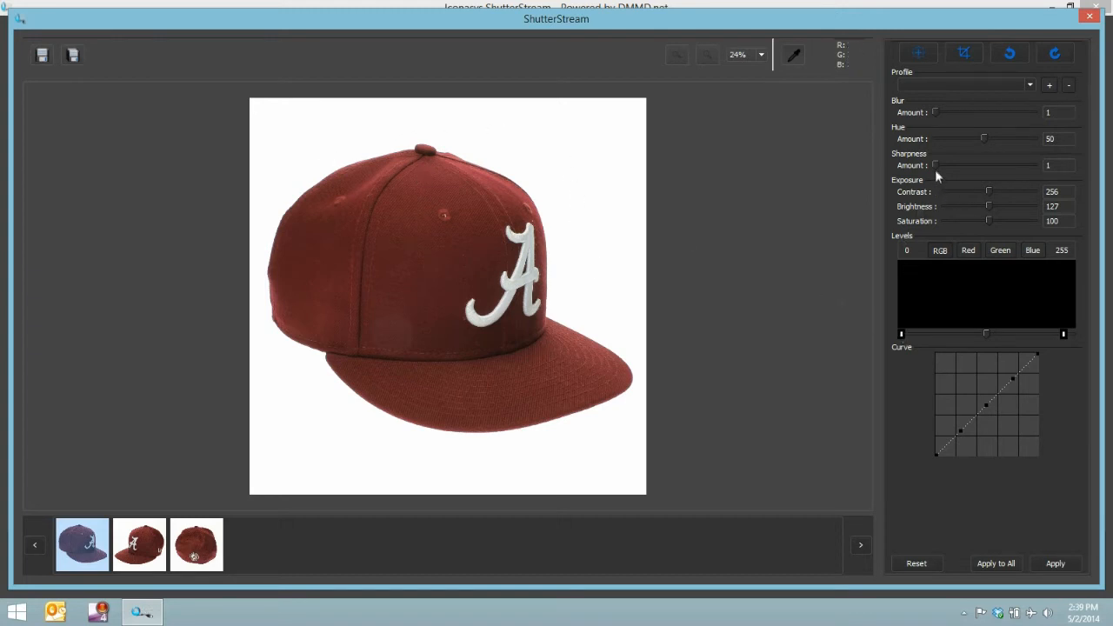
{"action": "left_click_drag", "start_coordinate": [937, 165], "coordinate": [943, 164]}
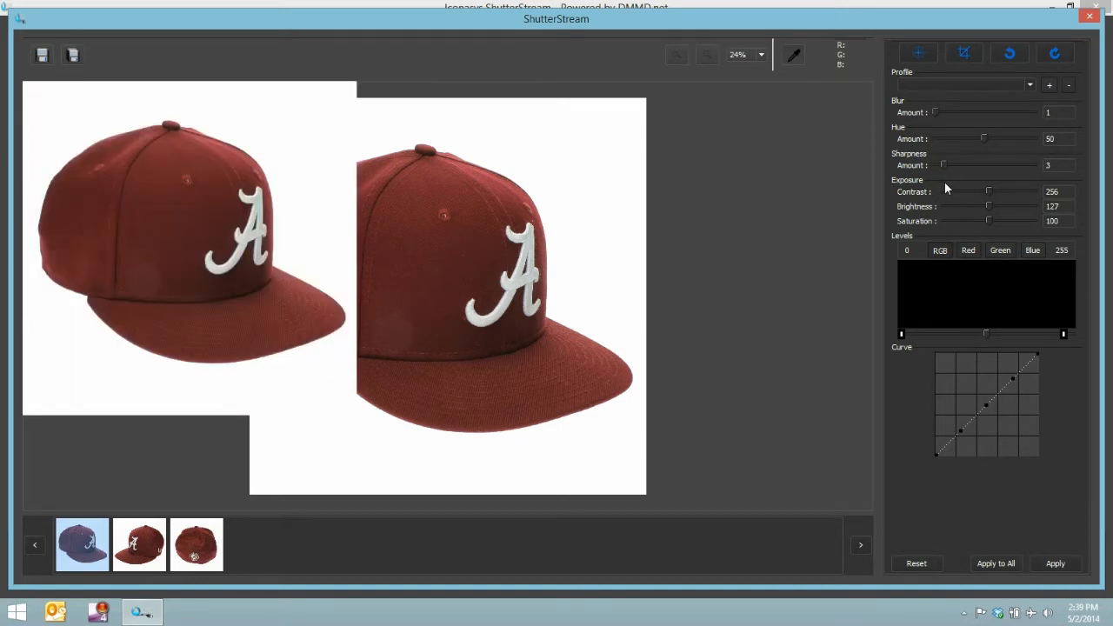
{"action": "left_click", "coordinate": [992, 565]}
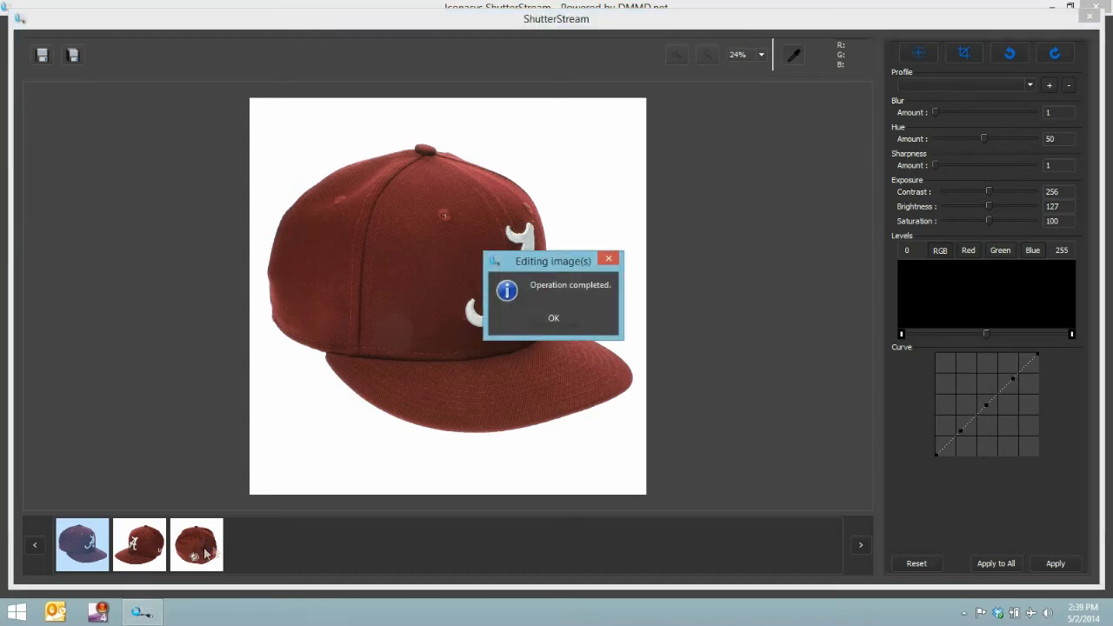
{"action": "left_click", "coordinate": [549, 318]}
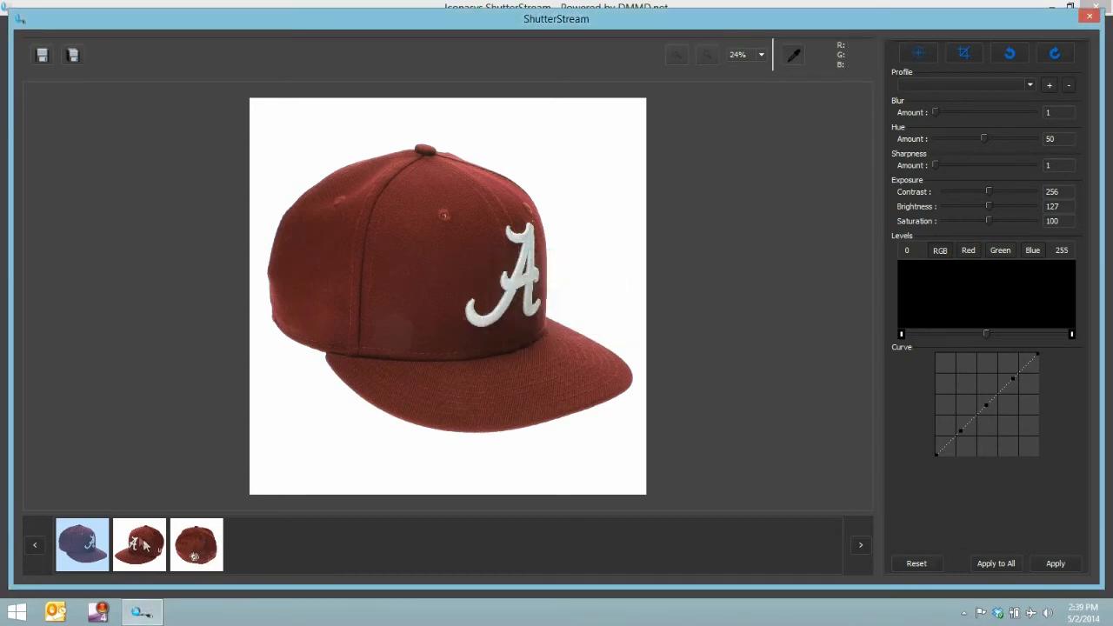
- Check the adjusted photos of the cap's other front side and back
{"action": "left_click", "coordinate": [142, 541]}
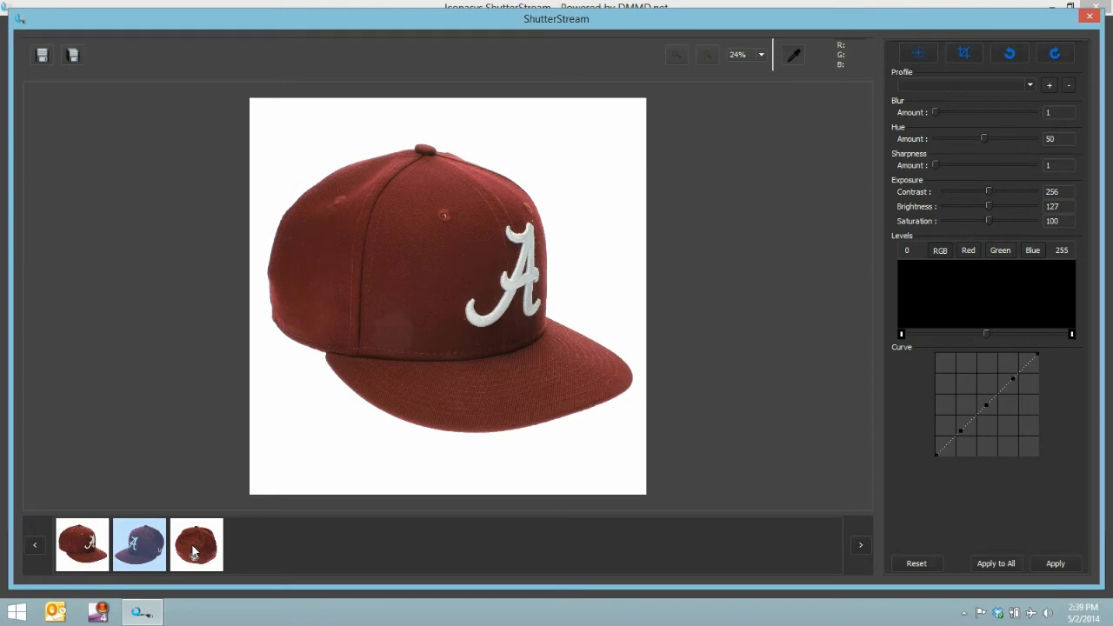
{"action": "left_click", "coordinate": [194, 551]}
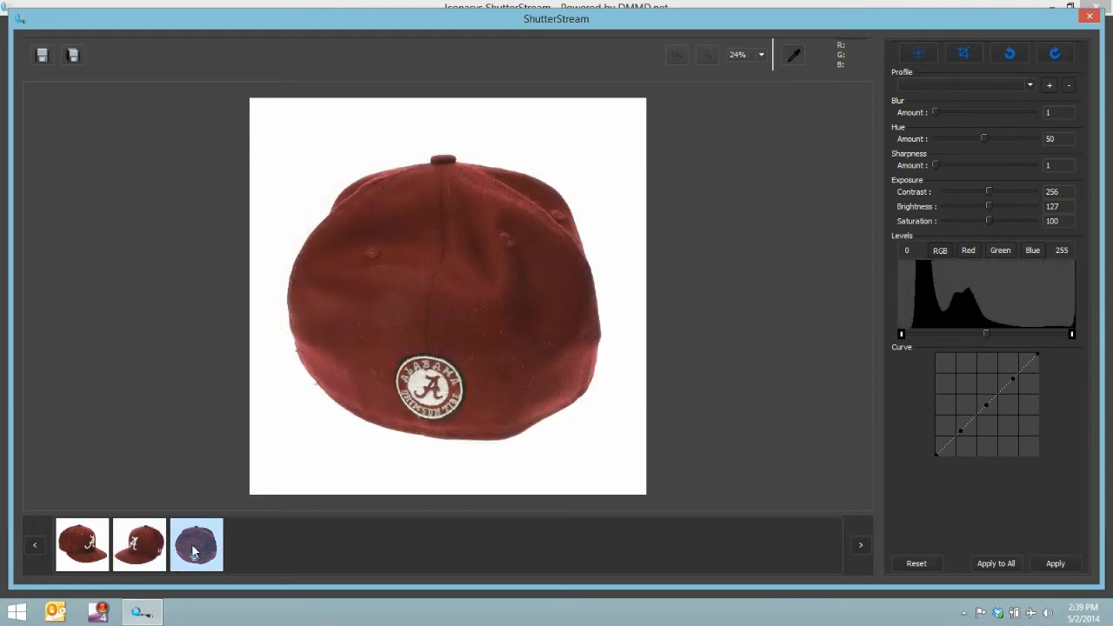
{"action": "left_click", "coordinate": [148, 545]}
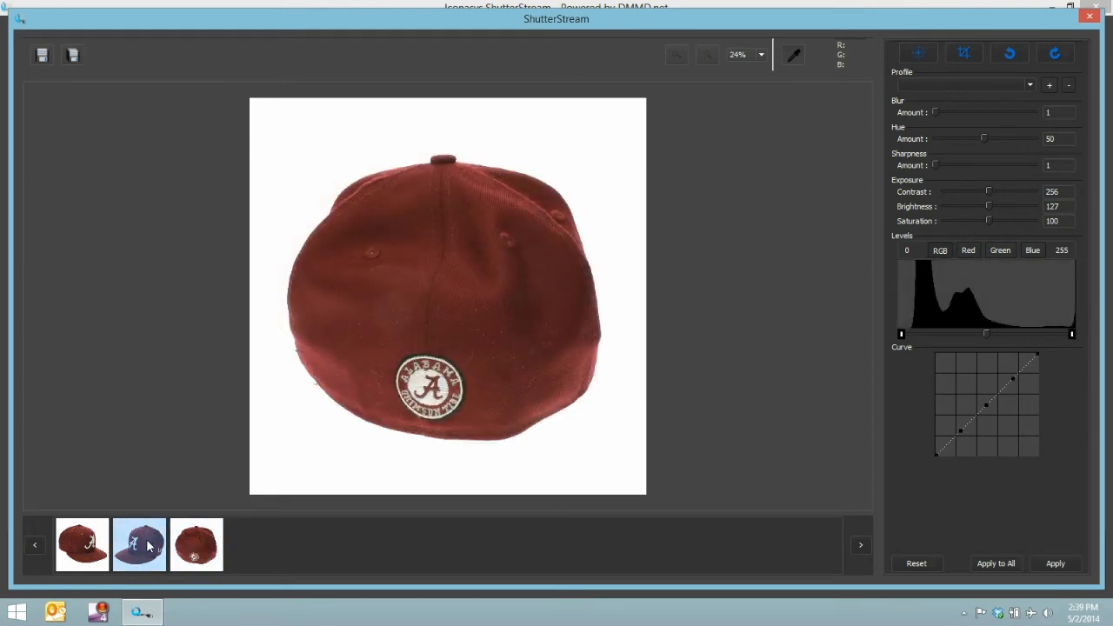
- Open dynamic saving, review its thumbnail, product-page and web-master output presets, and set the master name to Alabama-Hat
{"action": "left_click", "coordinate": [44, 55]}
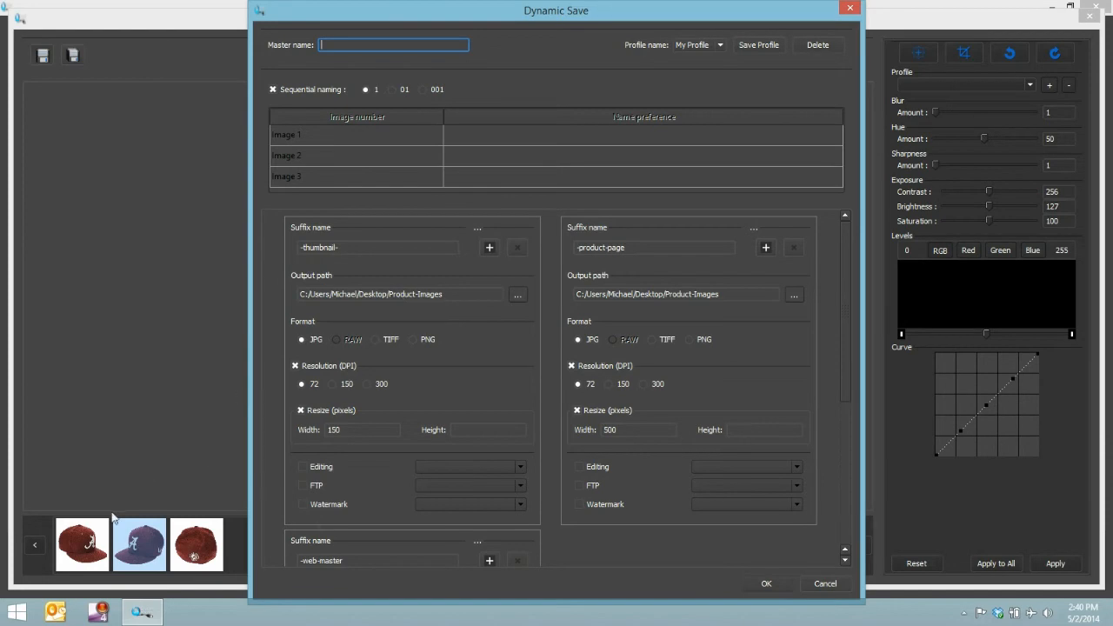
{"action": "scroll", "coordinate": [537, 374], "scroll_direction": "down", "scroll_amount": 4}
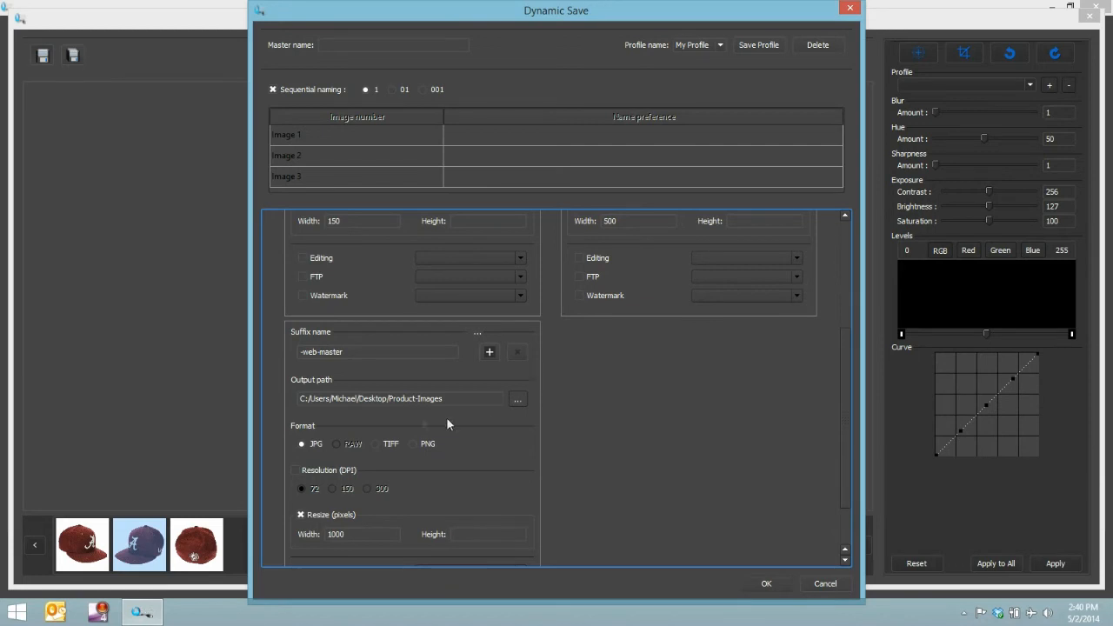
{"action": "scroll", "coordinate": [418, 417], "scroll_direction": "up", "scroll_amount": 4}
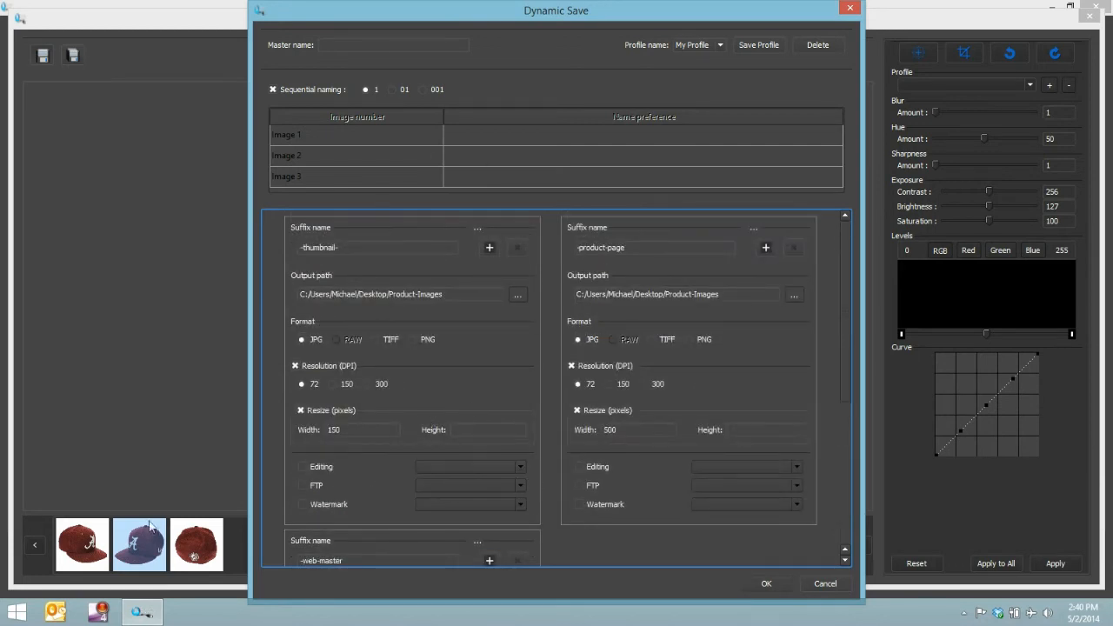
{"action": "left_click", "coordinate": [355, 44]}
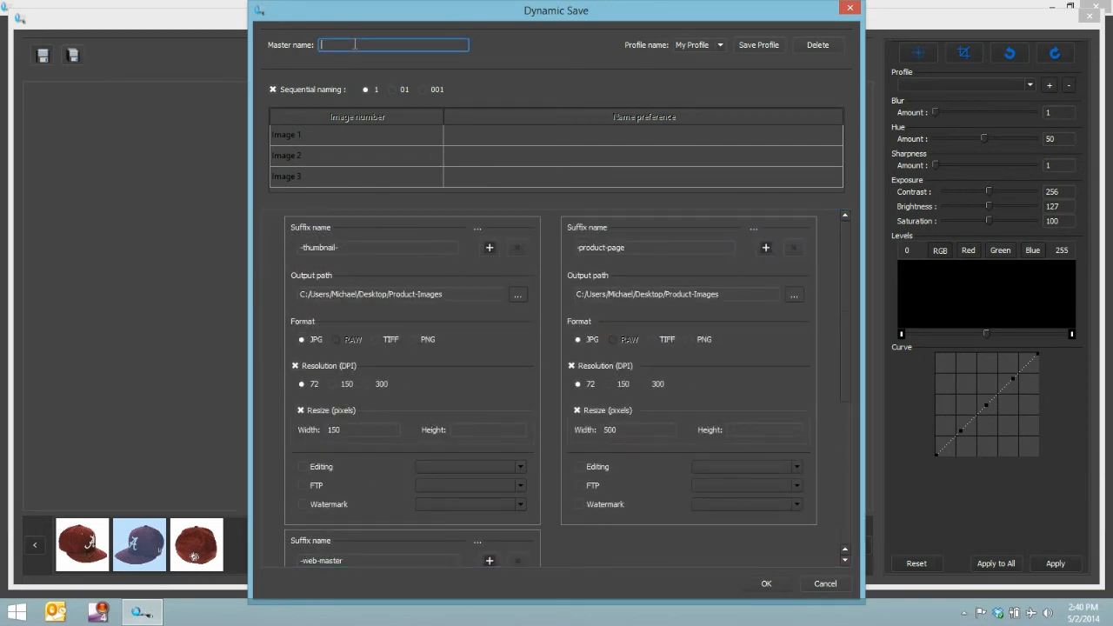
{"action": "type", "text": "Alabaman-hat"}
{"action": "double_click", "coordinate": [632, 429]}
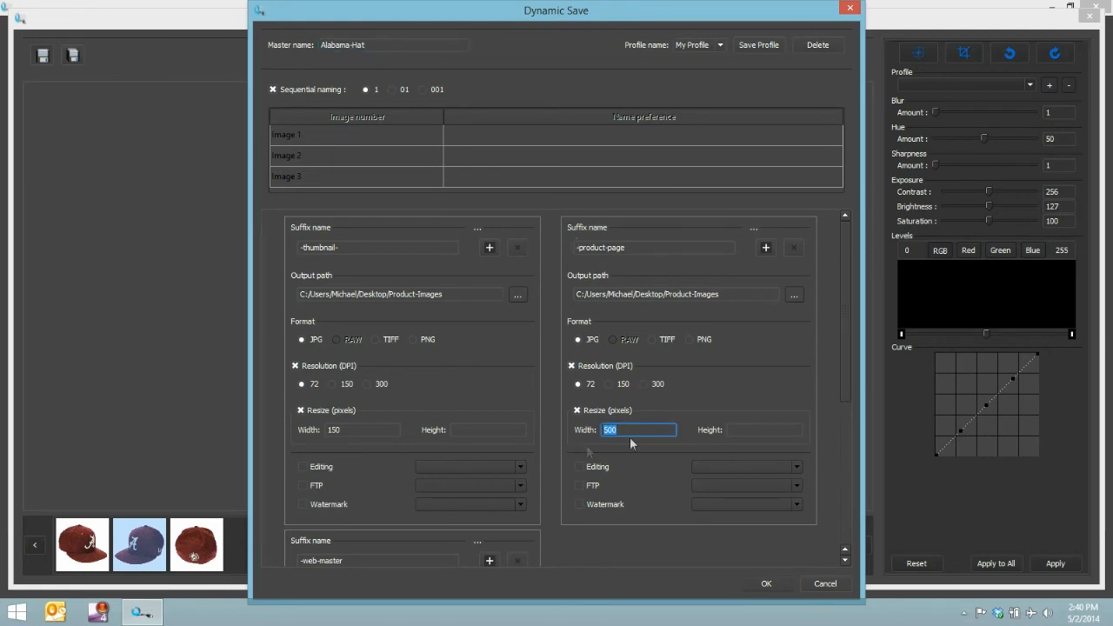
{"action": "left_click_drag", "start_coordinate": [844, 304], "coordinate": [860, 230]}
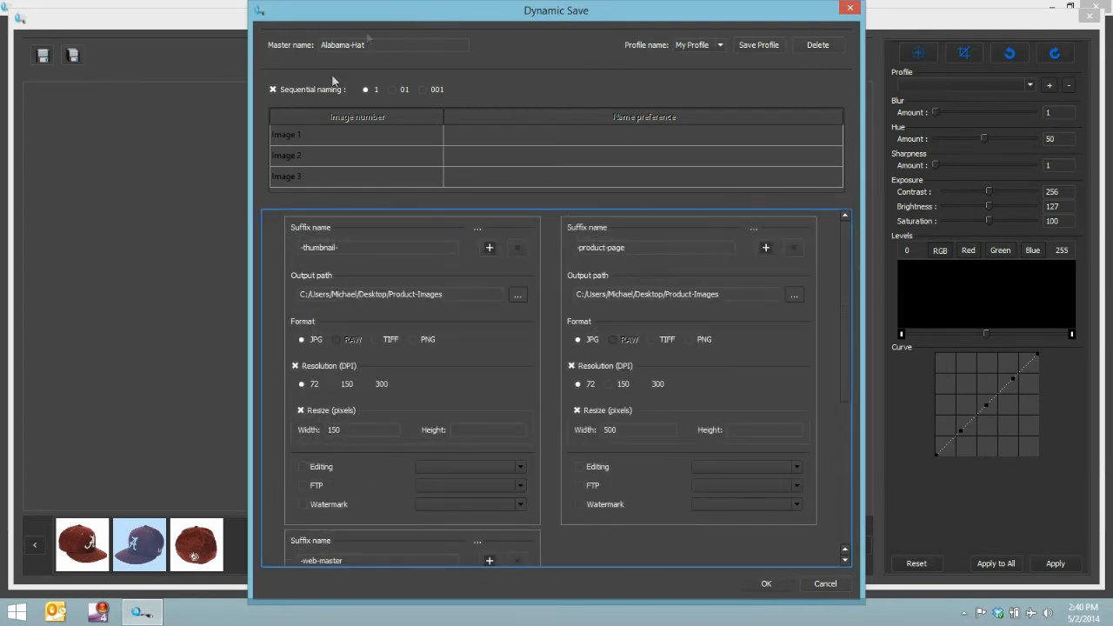
- Turn off sequential naming and name Image 1 RightView
{"action": "left_click", "coordinate": [273, 90]}
{"action": "left_click", "coordinate": [274, 90]}
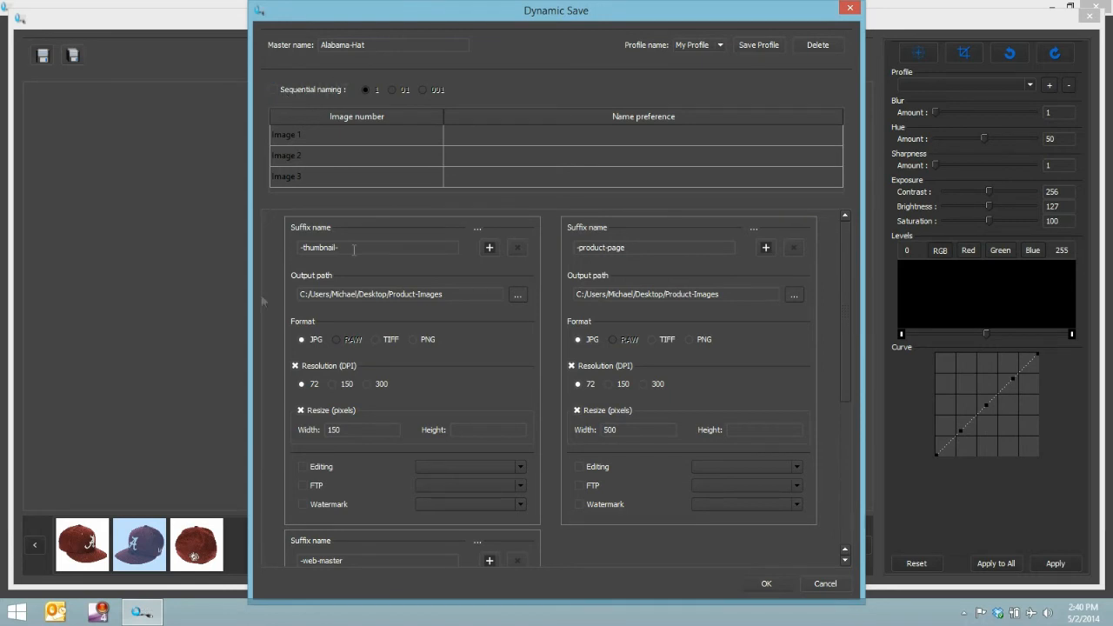
{"action": "left_click", "coordinate": [479, 142]}
{"action": "left_click", "coordinate": [479, 136]}
{"action": "type", "text": "RightView"}
- Name Image 2 LeftView and Image 3 Back
{"action": "left_click", "coordinate": [532, 164]}
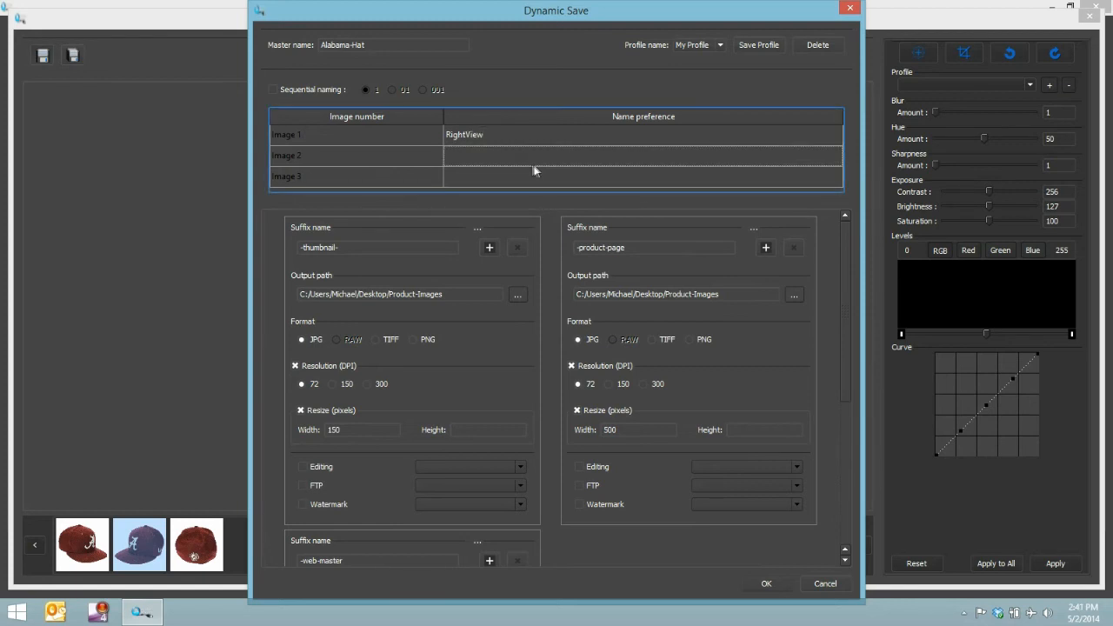
{"action": "double_click", "coordinate": [542, 156]}
{"action": "type", "text": "Left"}
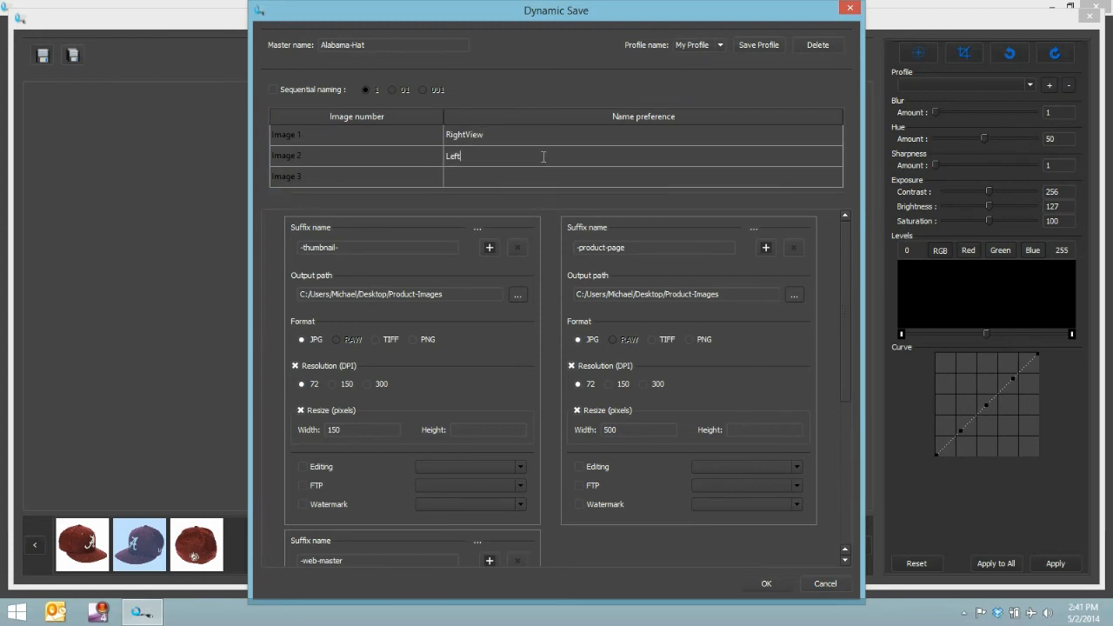
{"action": "type", "text": "View"}
{"action": "left_click", "coordinate": [459, 176]}
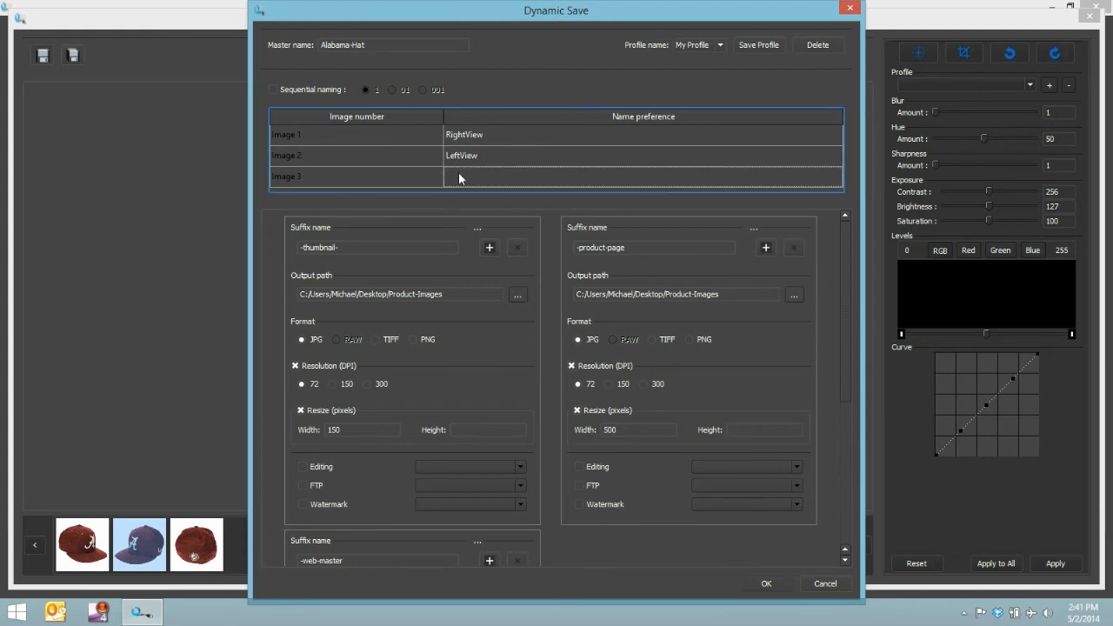
{"action": "double_click", "coordinate": [459, 174]}
{"action": "type", "text": "Bac"}
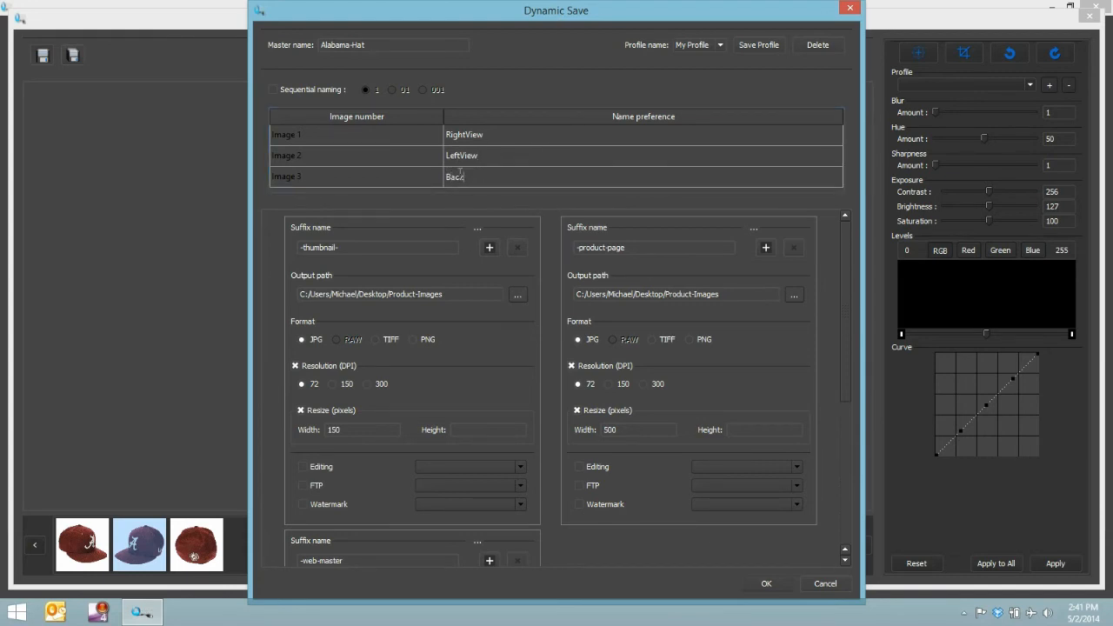
{"action": "type", "text": "k"}
- Change the other two suffixes to -product-page- and -web-master-, and run the dynamic save
{"action": "left_click", "coordinate": [621, 249]}
{"action": "type", "text": "-"}
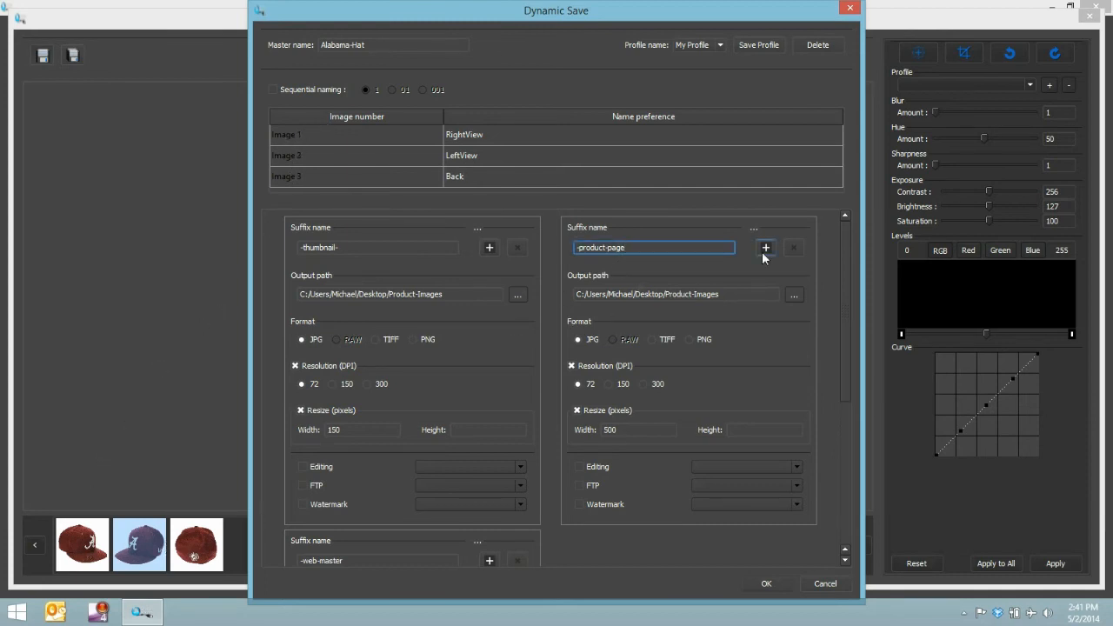
{"action": "left_click", "coordinate": [374, 561]}
{"action": "type", "text": "-"}
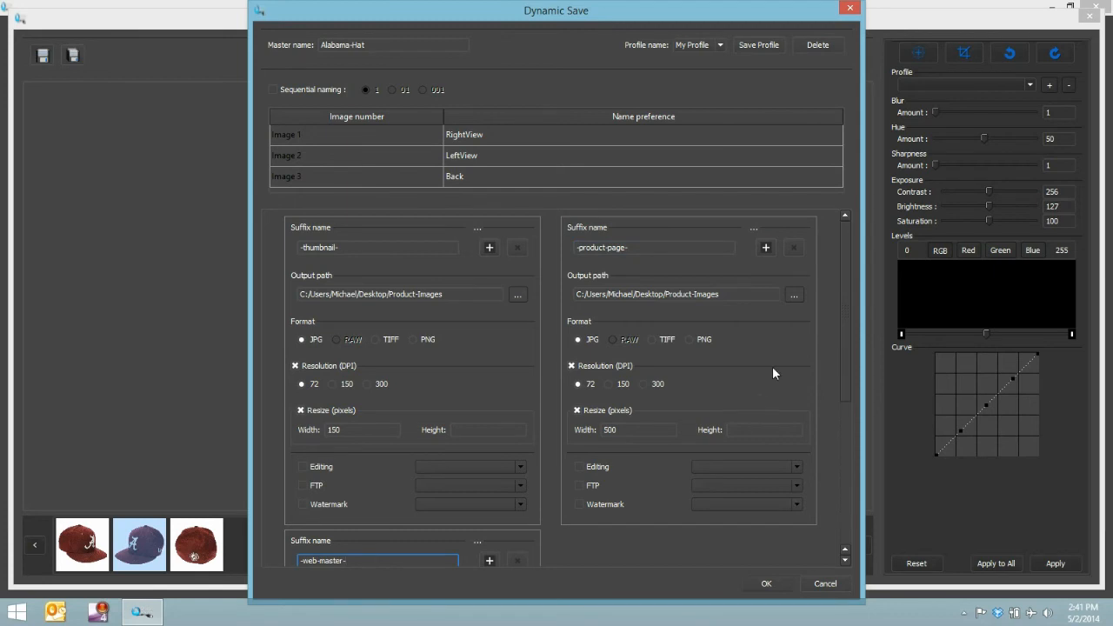
{"action": "scroll", "coordinate": [773, 366], "scroll_direction": "down", "scroll_amount": 3}
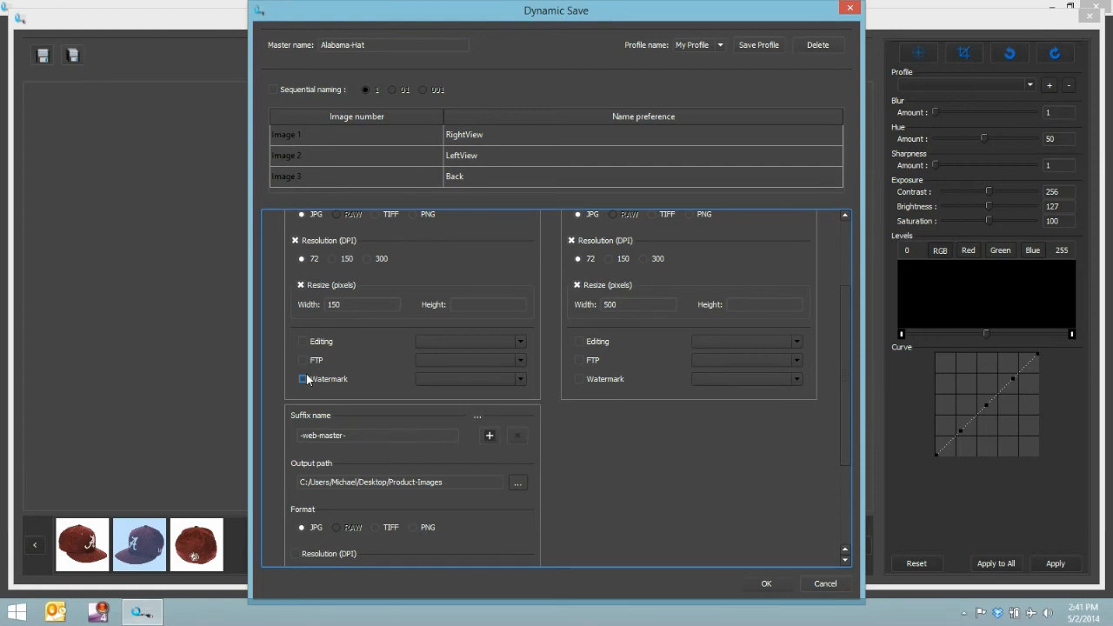
{"action": "left_click", "coordinate": [761, 584]}
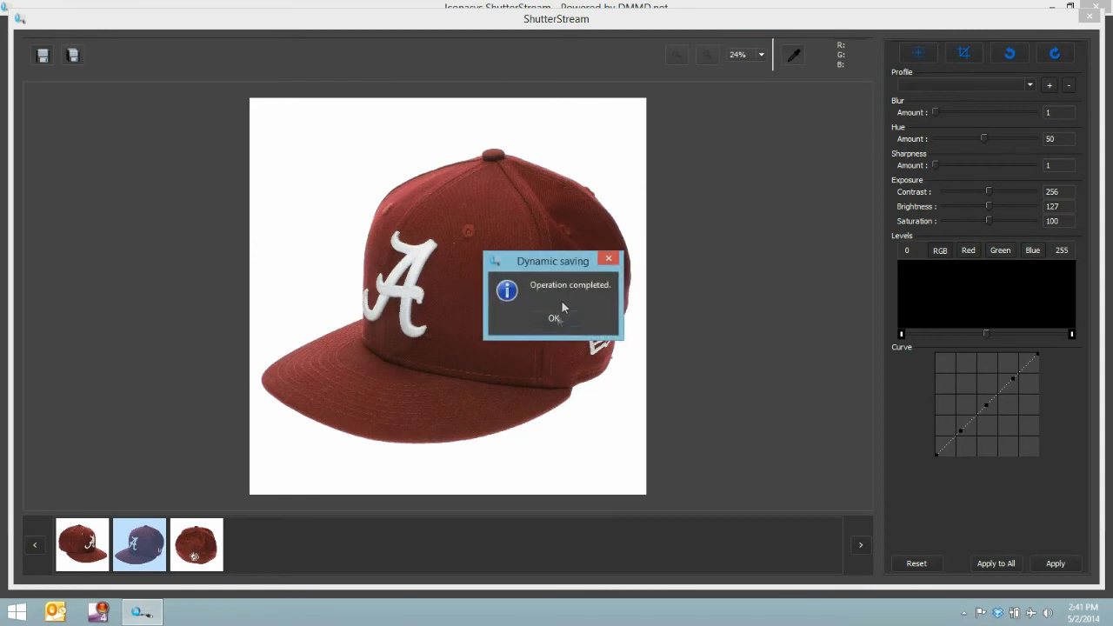
{"action": "left_click", "coordinate": [557, 316]}
- Close the image editor, minimize the capture program, and open the Product-Images folder from the desktop
{"action": "left_click", "coordinate": [1090, 15]}
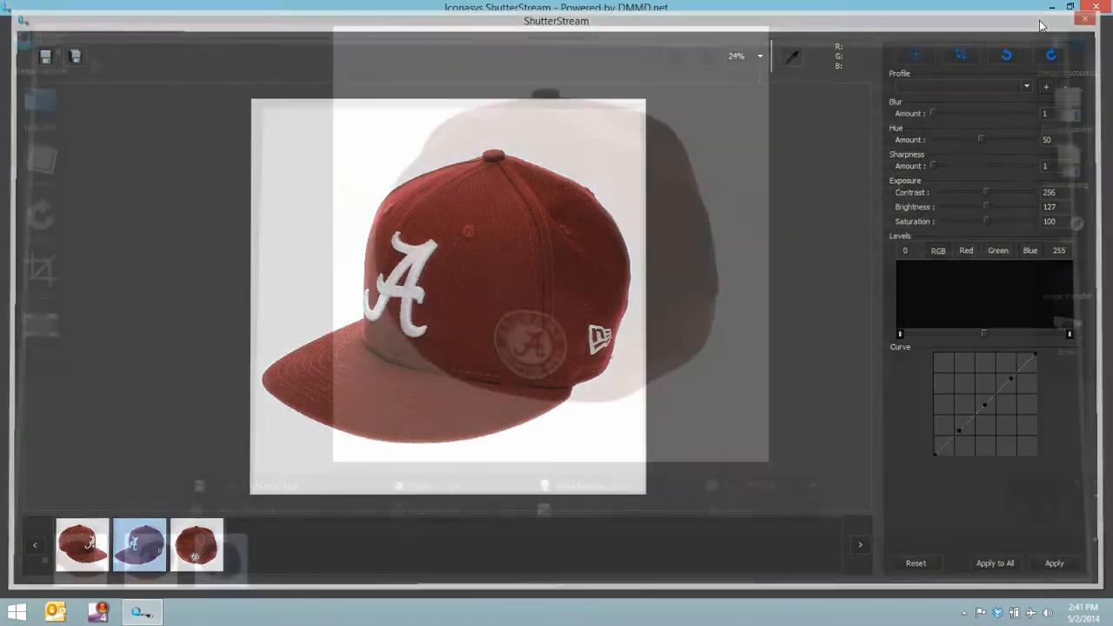
{"action": "left_click", "coordinate": [1051, 7]}
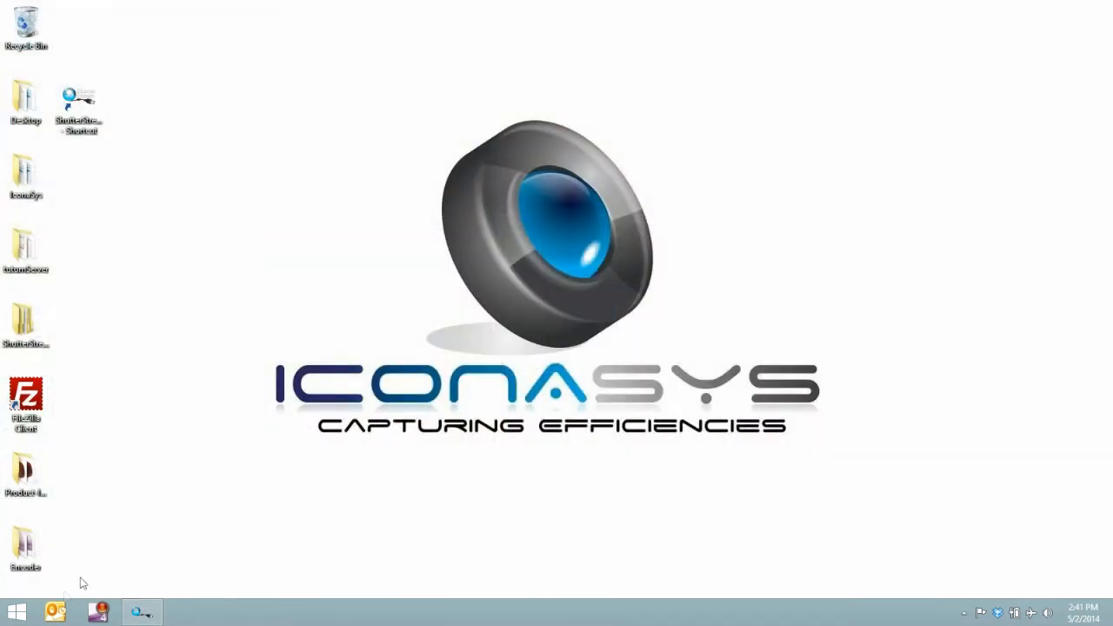
{"action": "double_click", "coordinate": [24, 476]}
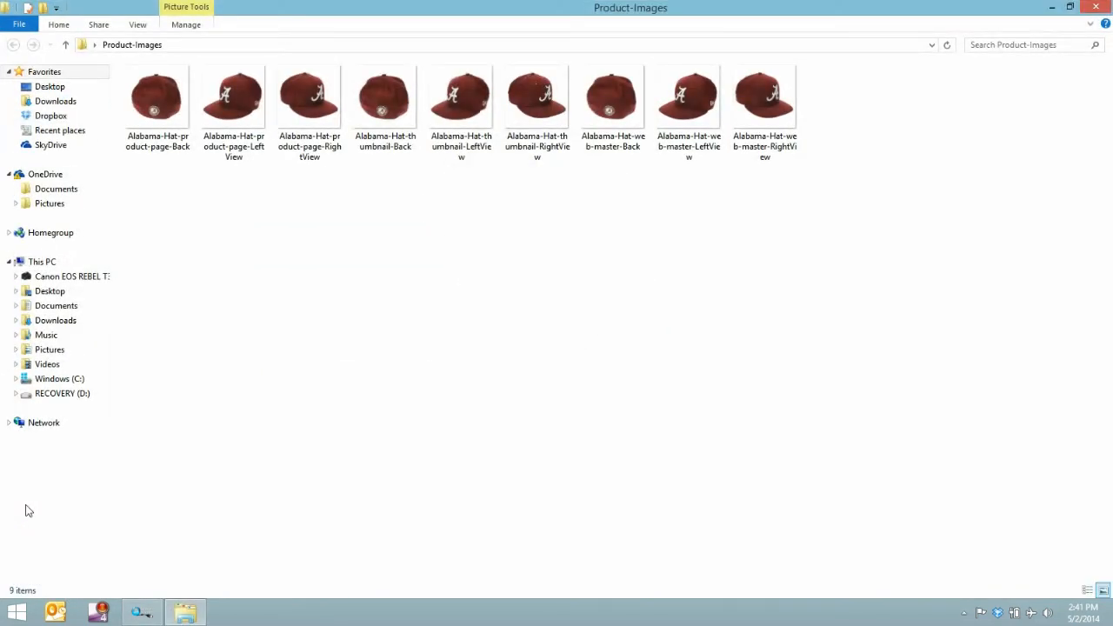
- View the exported product-page, thumbnail and web-master images of the cap one after another, and return to the folder
{"action": "double_click", "coordinate": [146, 114]}
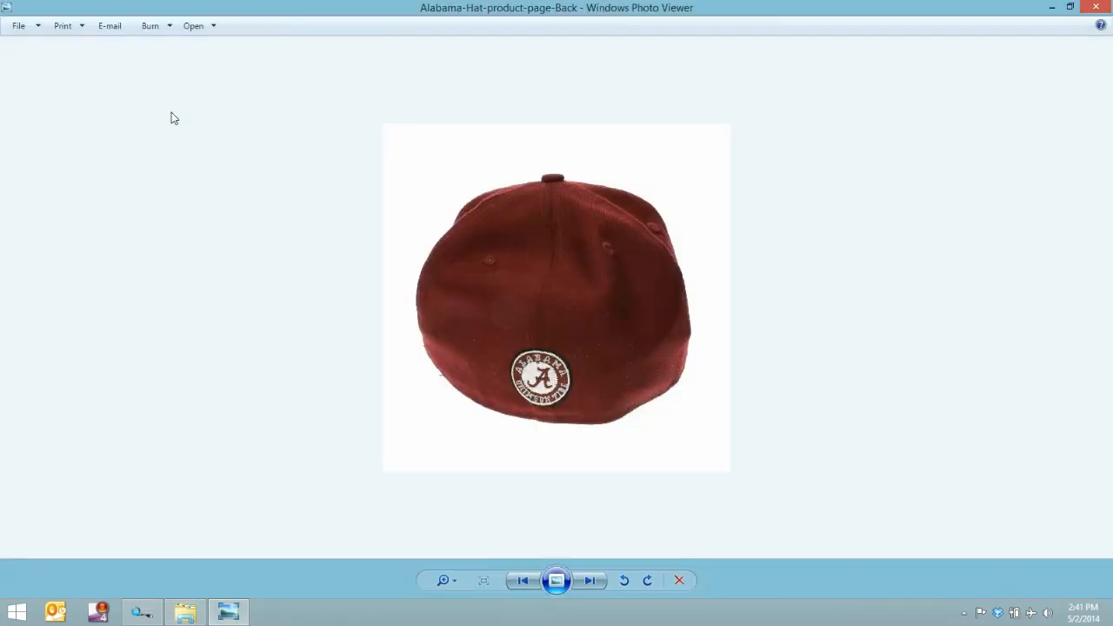
{"action": "key", "text": "Right"}
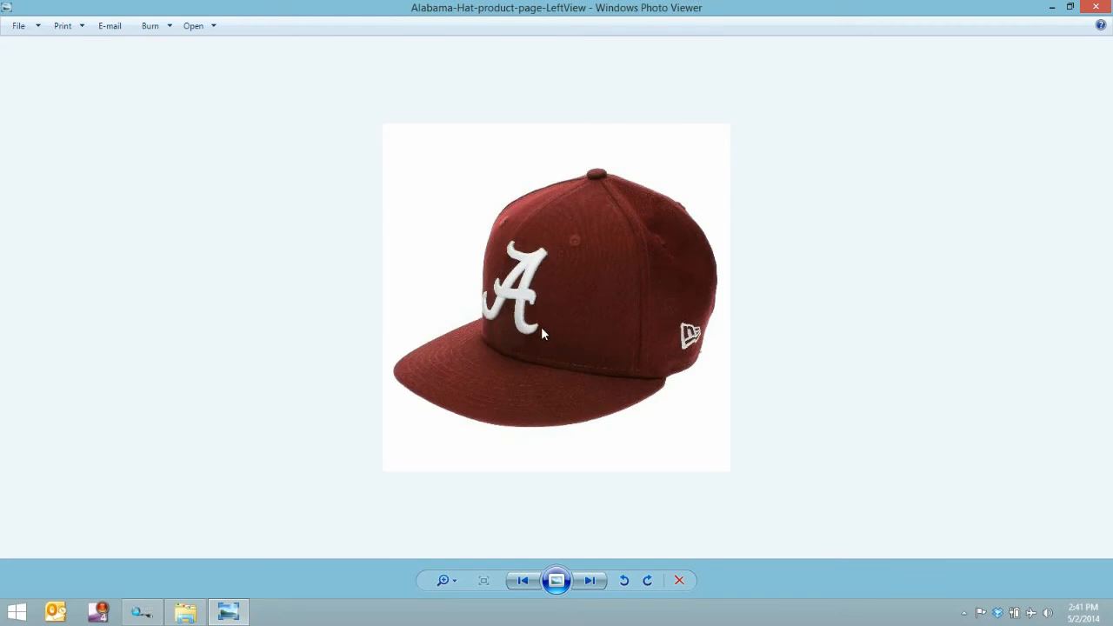
{"action": "key", "text": "Right"}
{"action": "key", "text": "Right"}
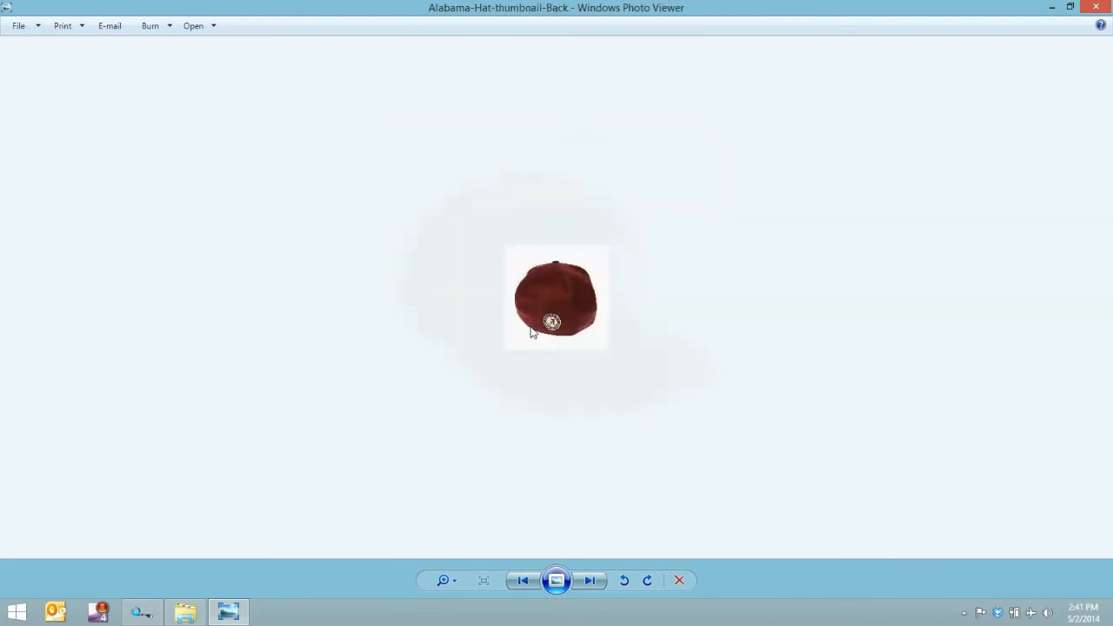
{"action": "key", "text": "Right"}
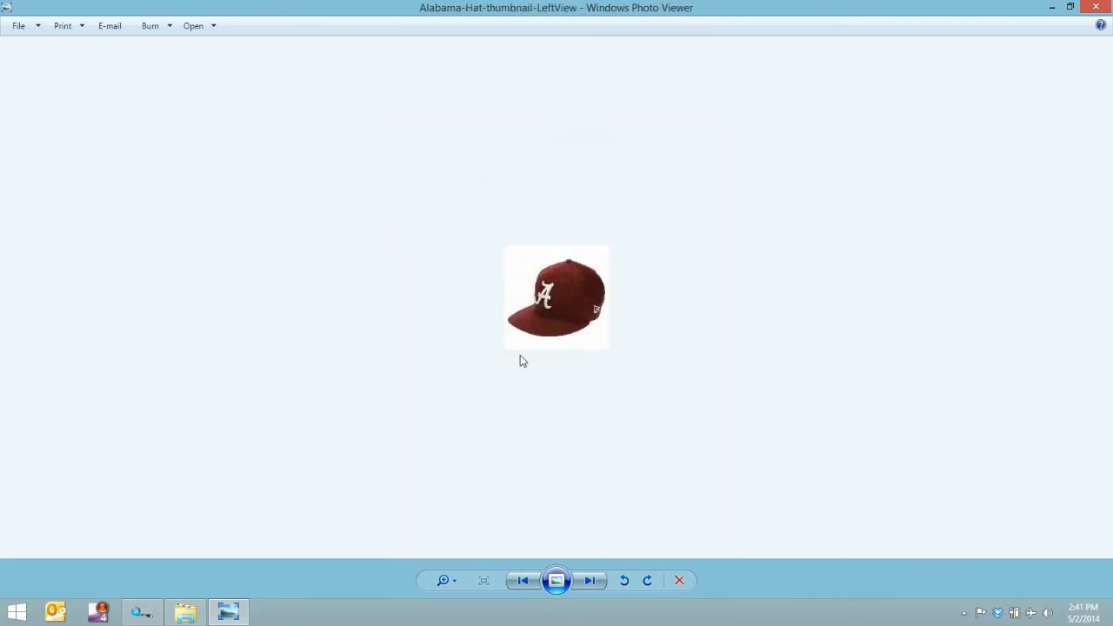
{"action": "key", "text": "Right"}
{"action": "key", "text": "Right"}
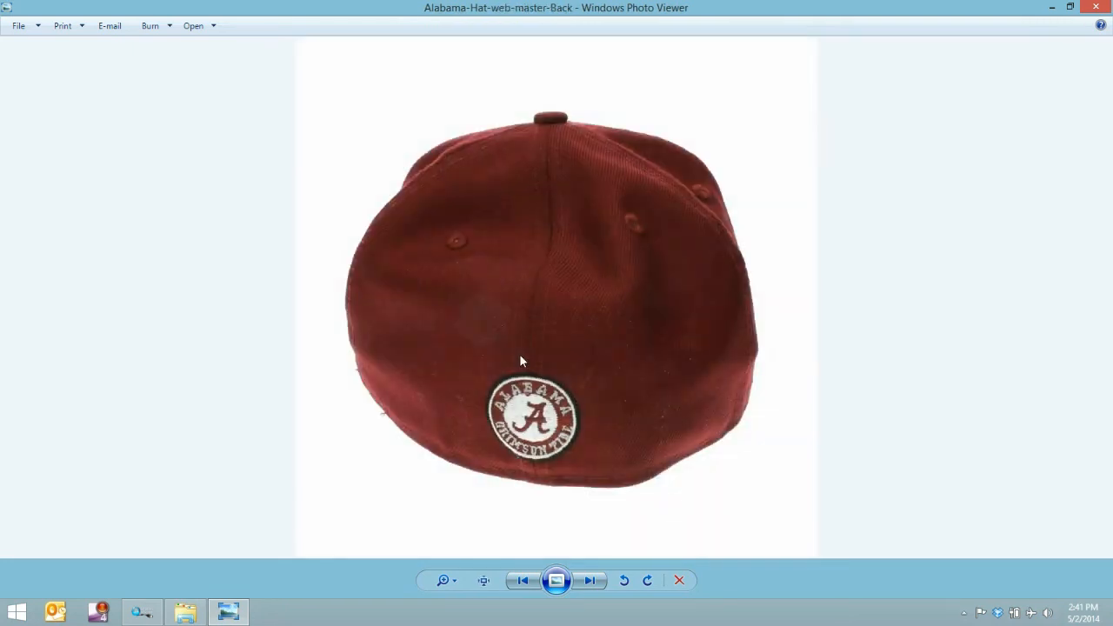
{"action": "key", "text": "Right"}
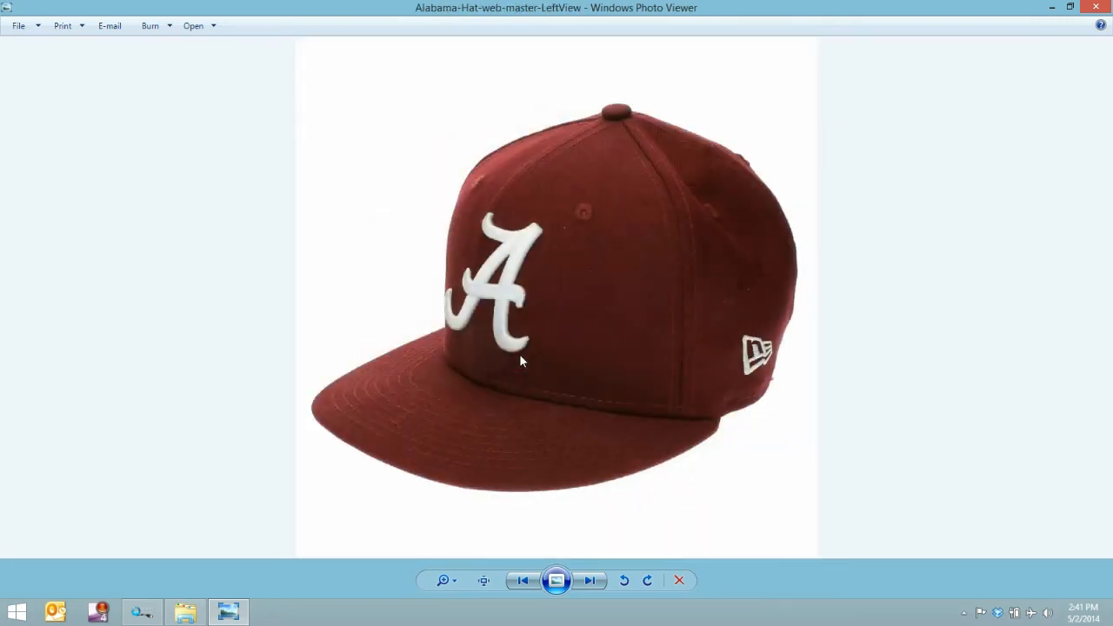
{"action": "key", "text": "Right"}
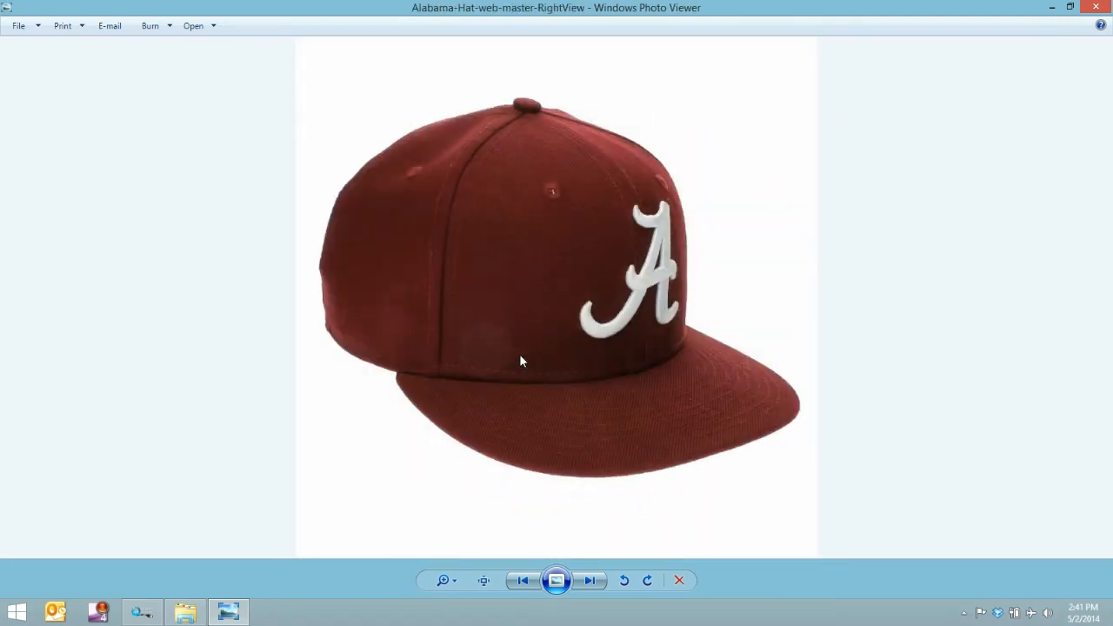
{"action": "key", "text": "Right"}
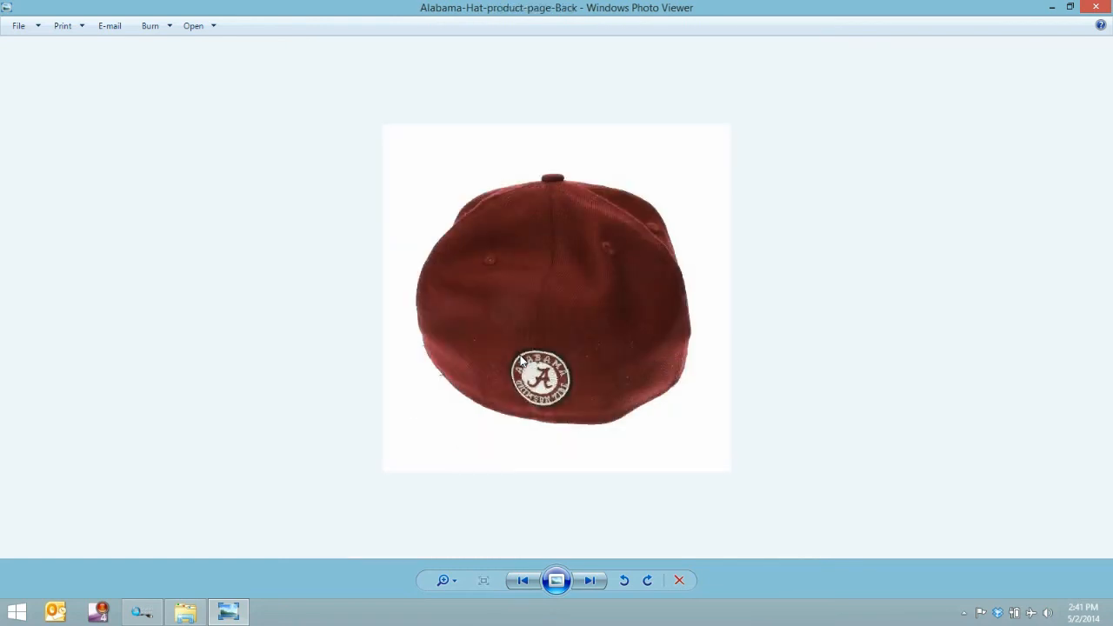
{"action": "left_click", "coordinate": [1095, 6]}
{"action": "left_click", "coordinate": [342, 121]}
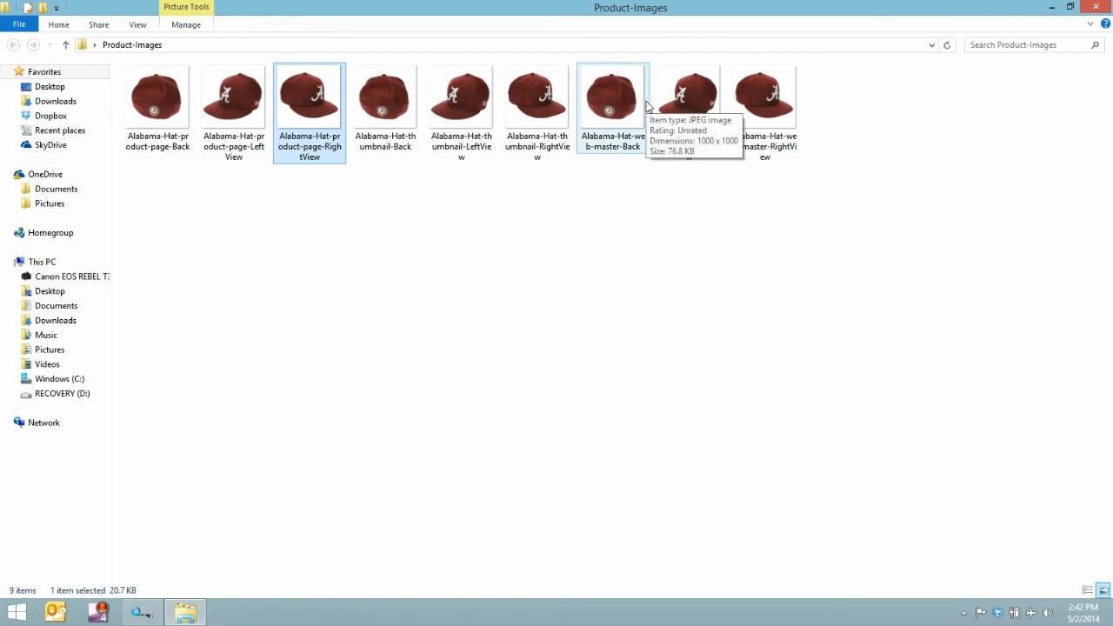
- Switch back to ShutterStream, start the live view, and create an overlay from the current cap position
{"action": "left_click", "coordinate": [135, 620]}
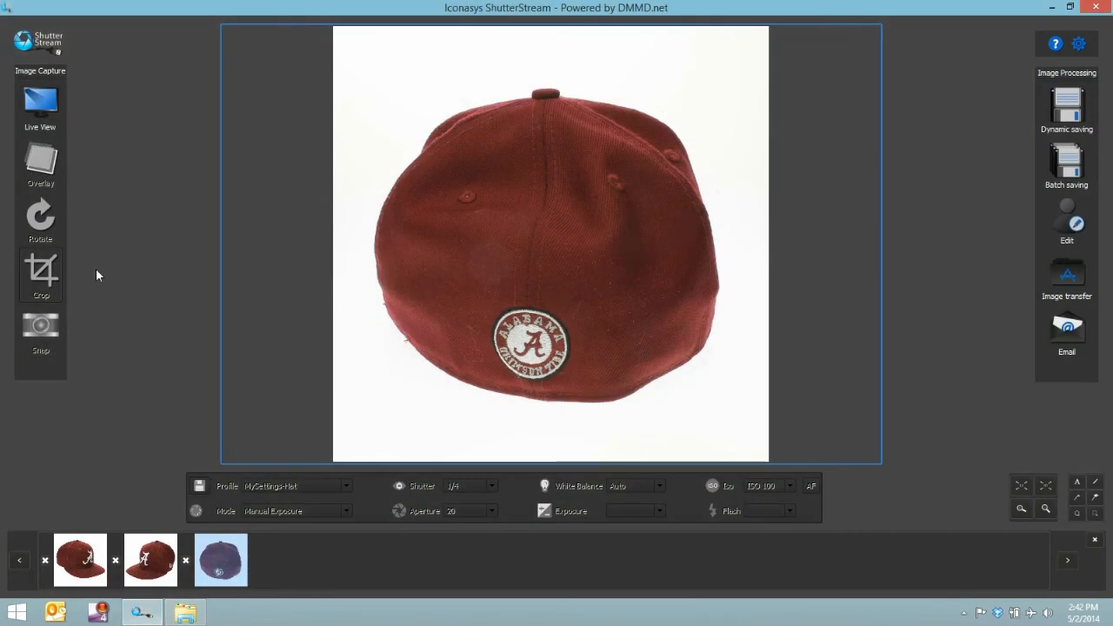
{"action": "left_click", "coordinate": [45, 106]}
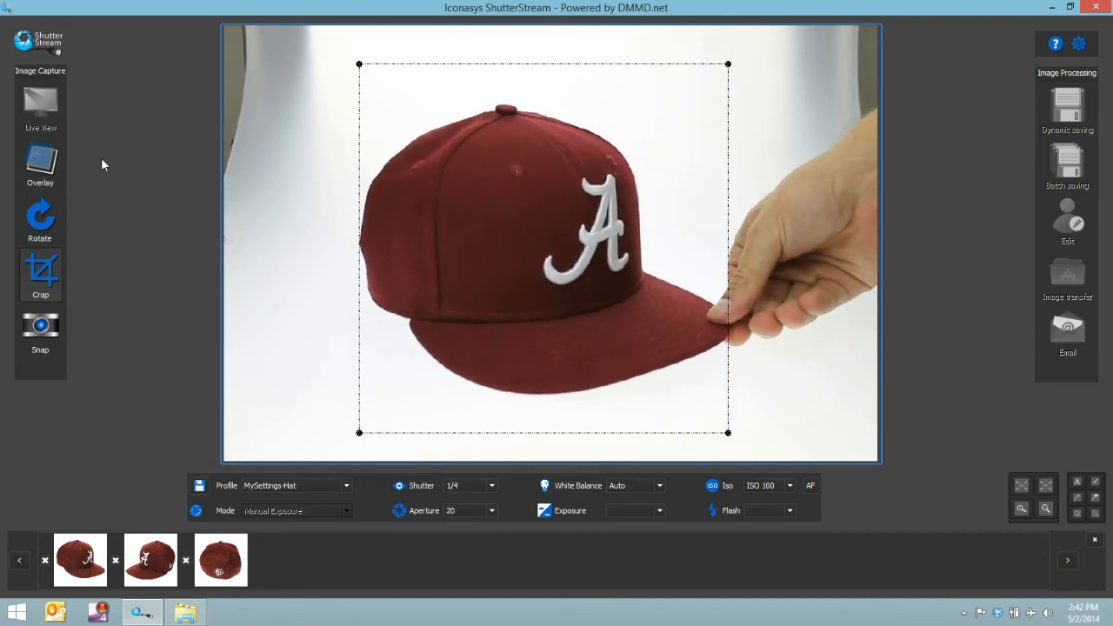
{"action": "left_click", "coordinate": [40, 165]}
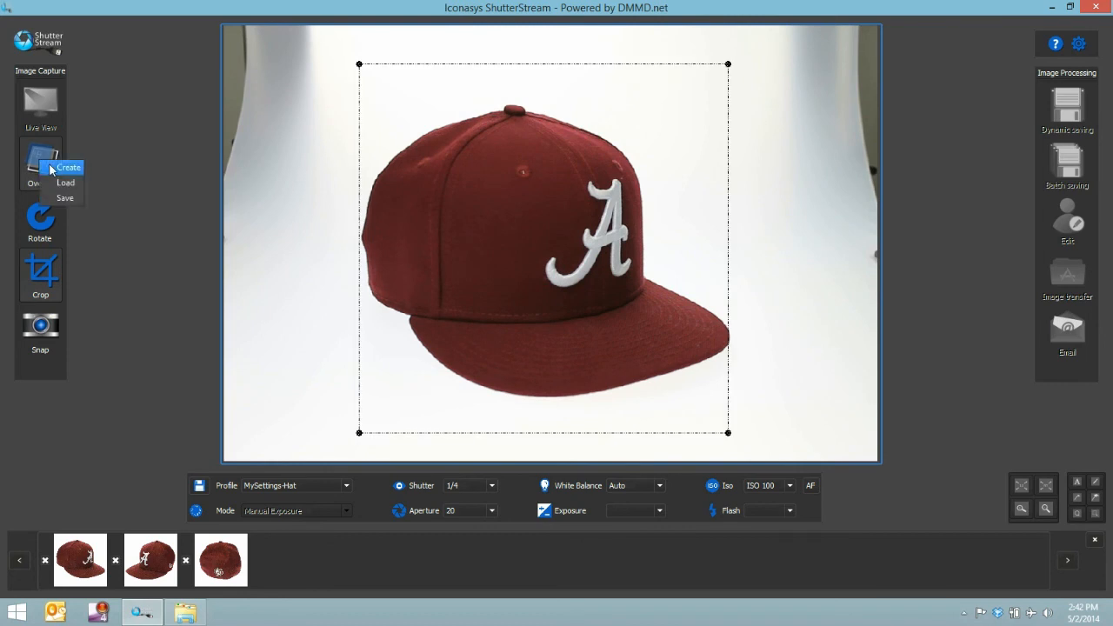
{"action": "left_click", "coordinate": [51, 168]}
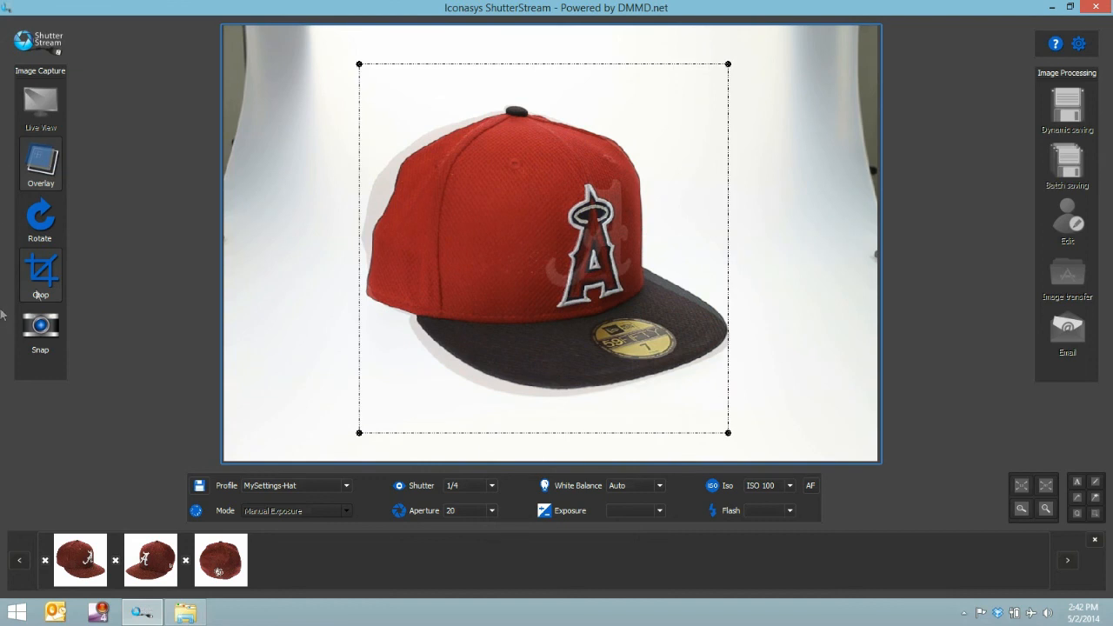
- Save the cap overlay under the filename hatangle1
{"action": "left_click", "coordinate": [43, 175]}
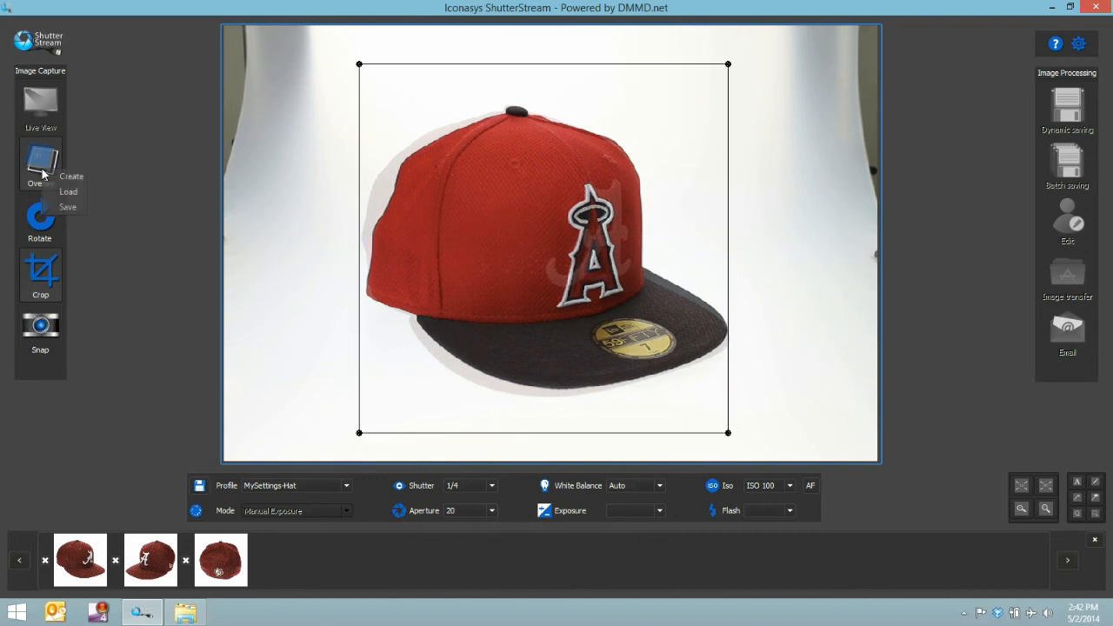
{"action": "left_click", "coordinate": [70, 208]}
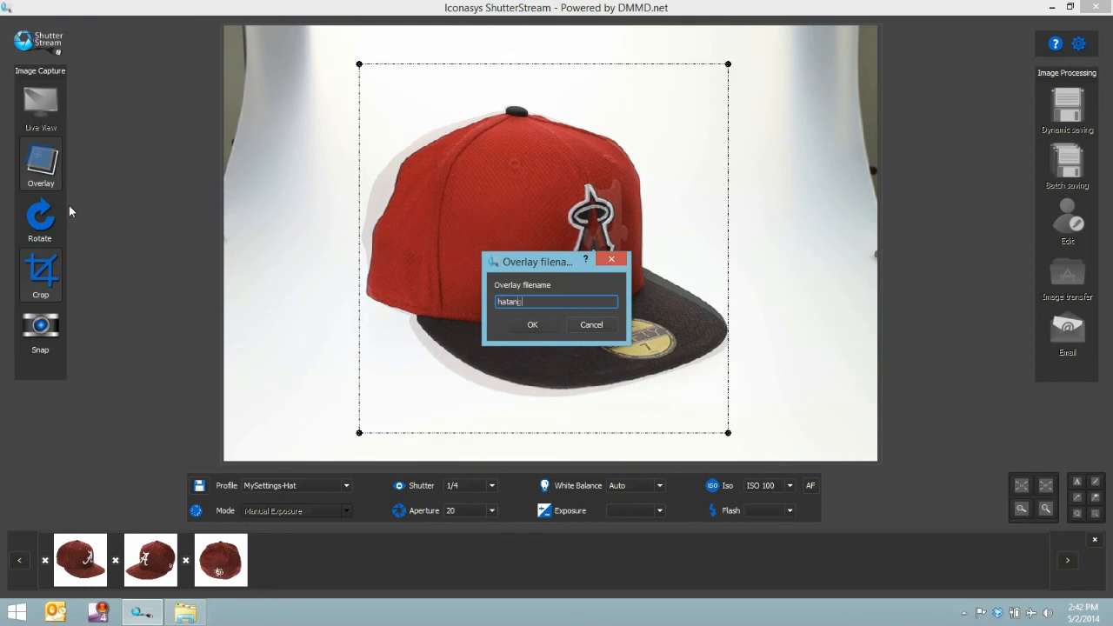
{"action": "type", "text": "hatangle1"}
{"action": "left_click", "coordinate": [534, 326]}
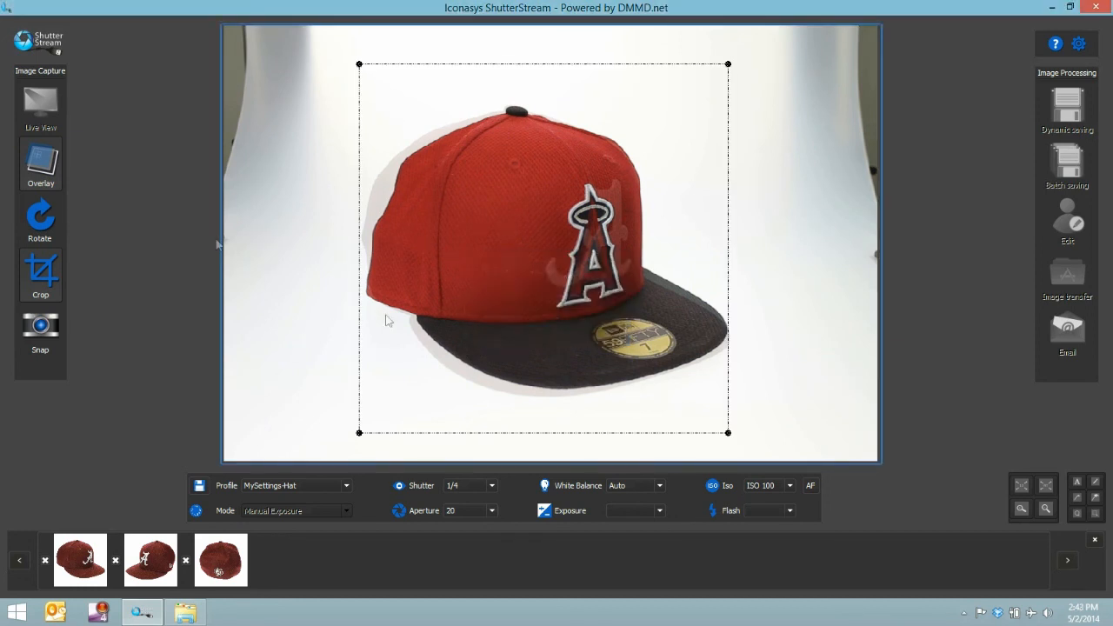
- Capture a photo of the red cap with the black brim, placed to match the overlay
{"action": "left_click", "coordinate": [35, 172]}
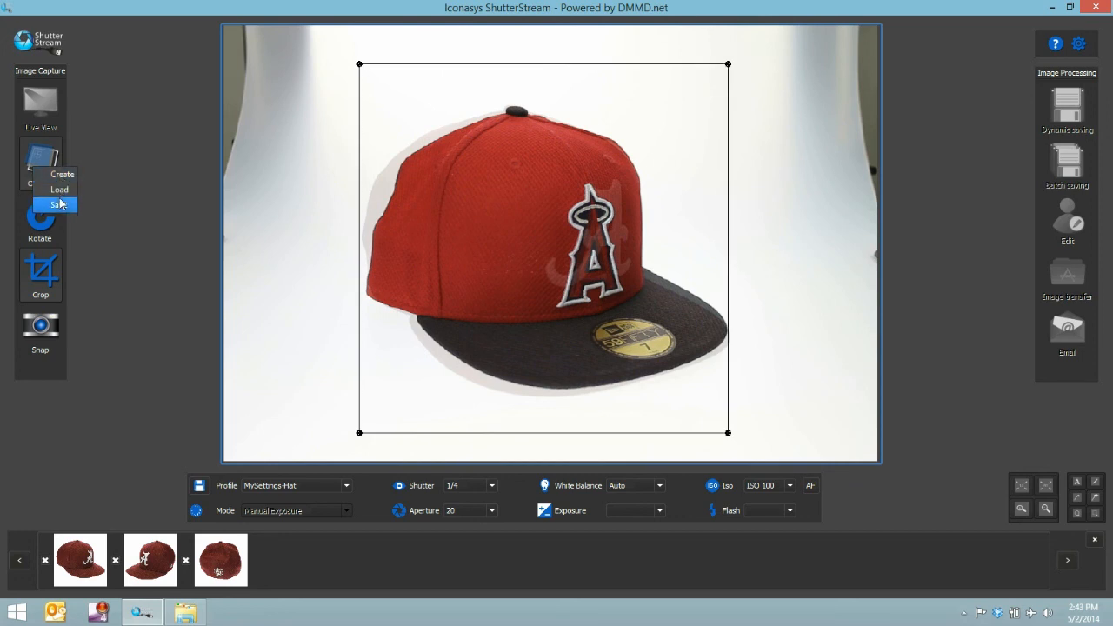
{"action": "left_click", "coordinate": [50, 347]}
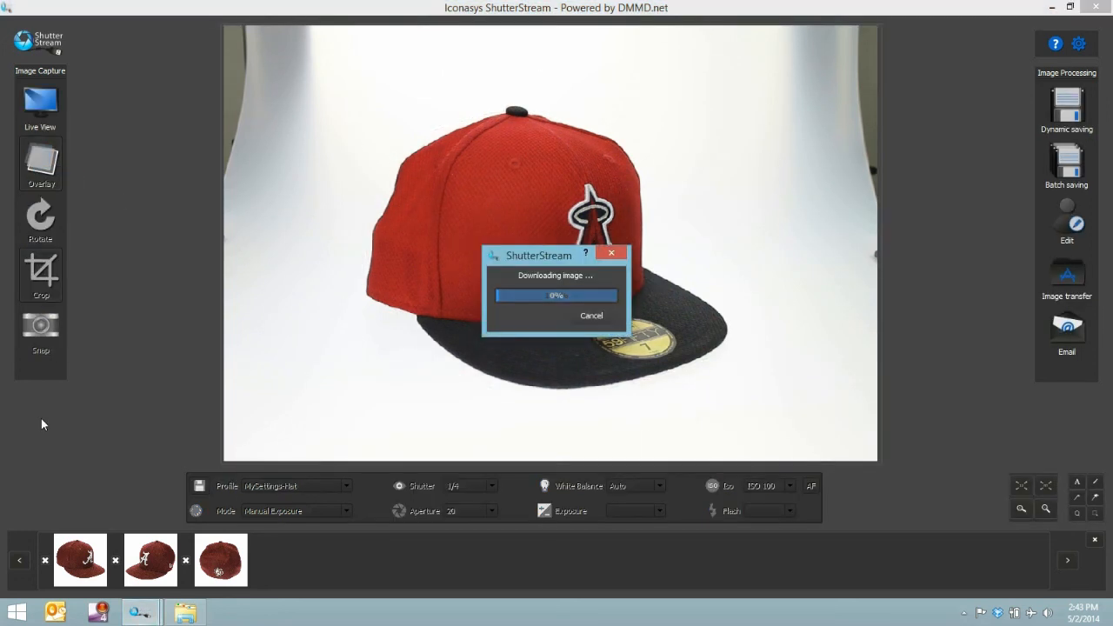